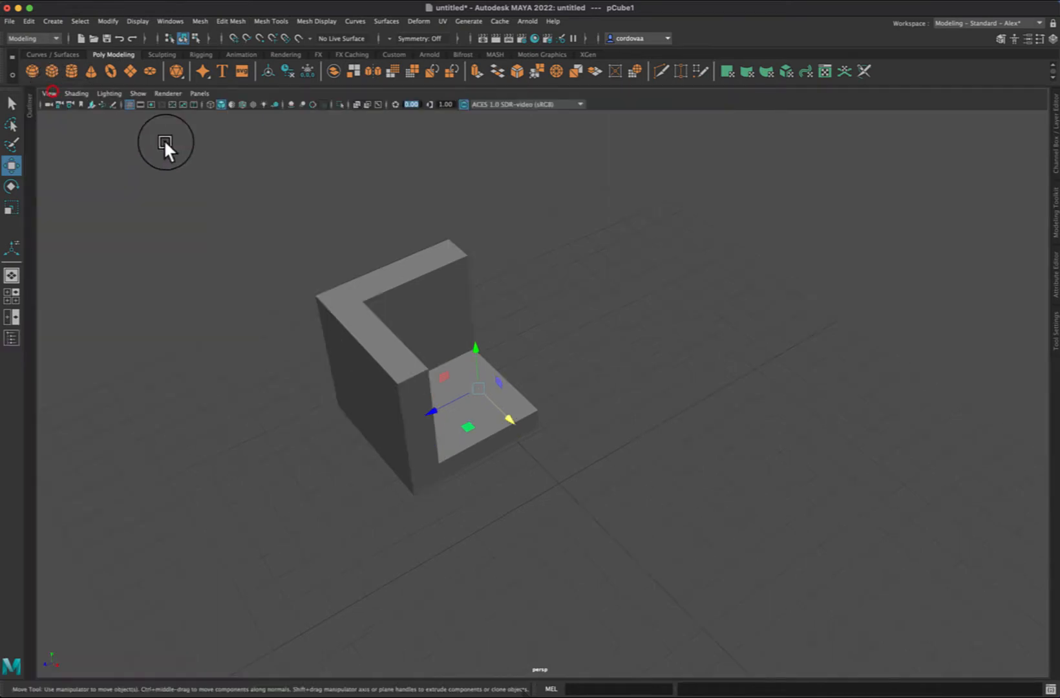
Step: Delete the existing cut-out cube mesh from the scene
click(257, 181)
click(433, 266)
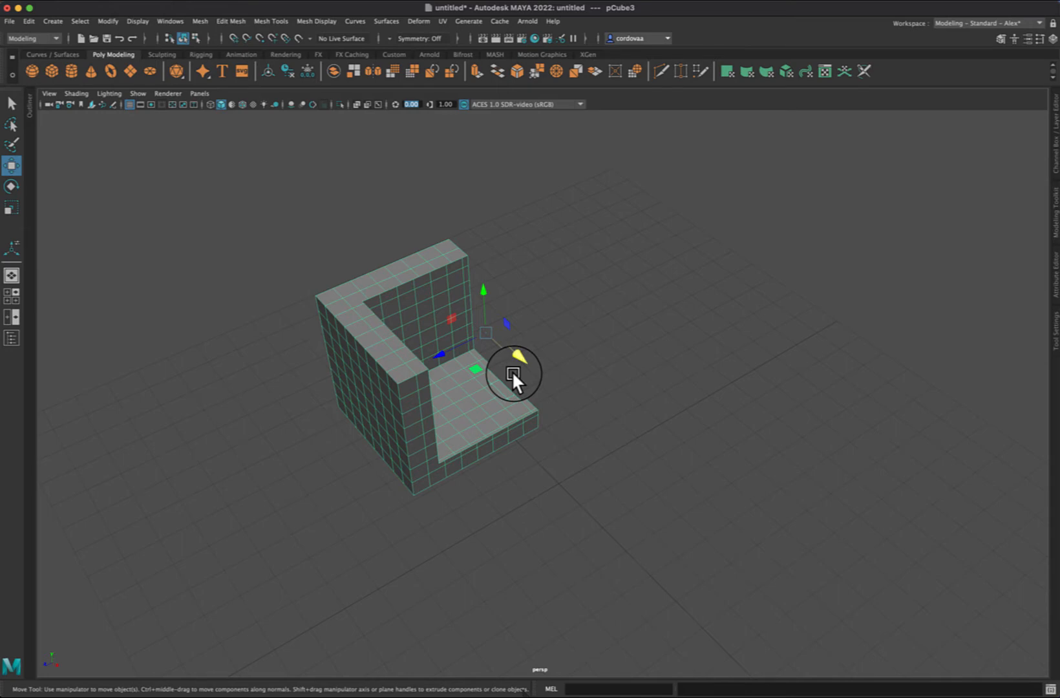
key(Delete)
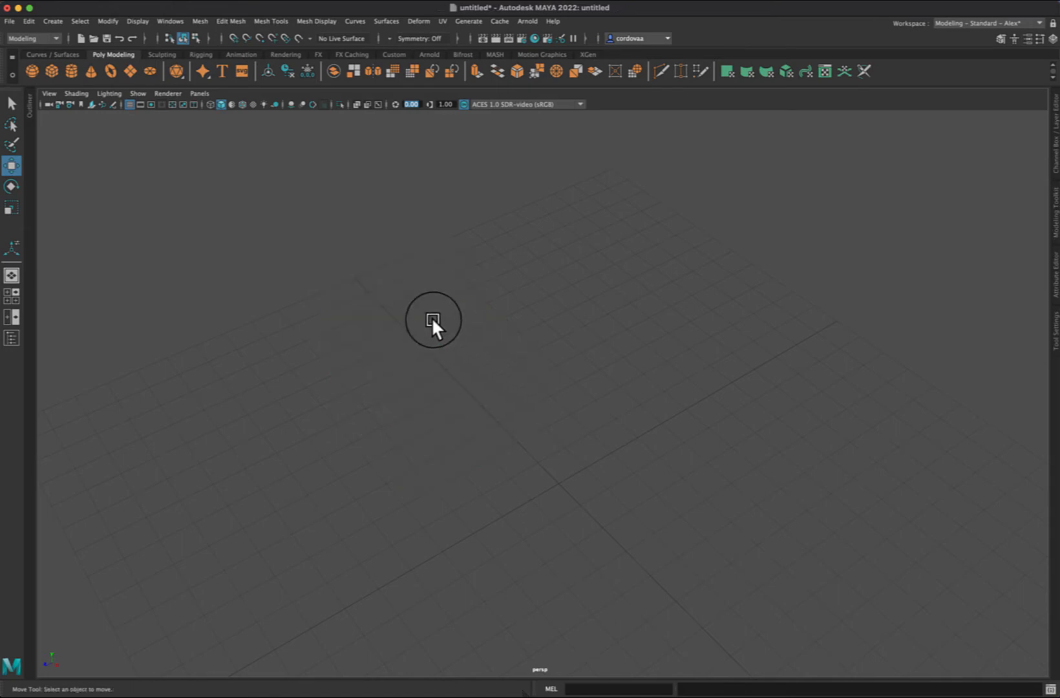
click(261, 205)
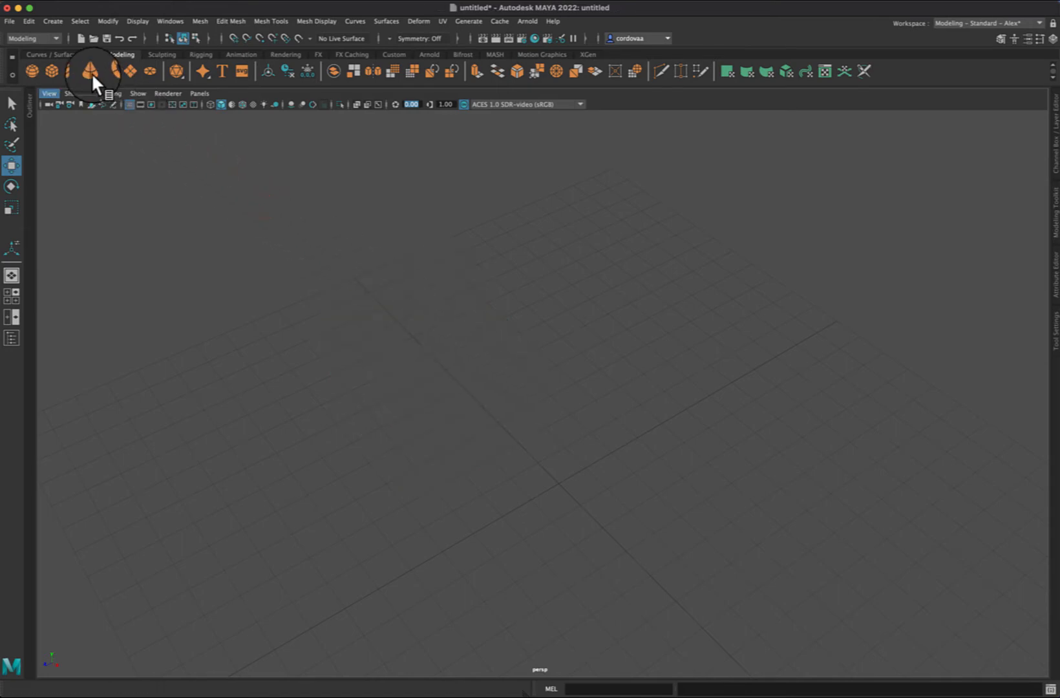
key(ctrl+a)
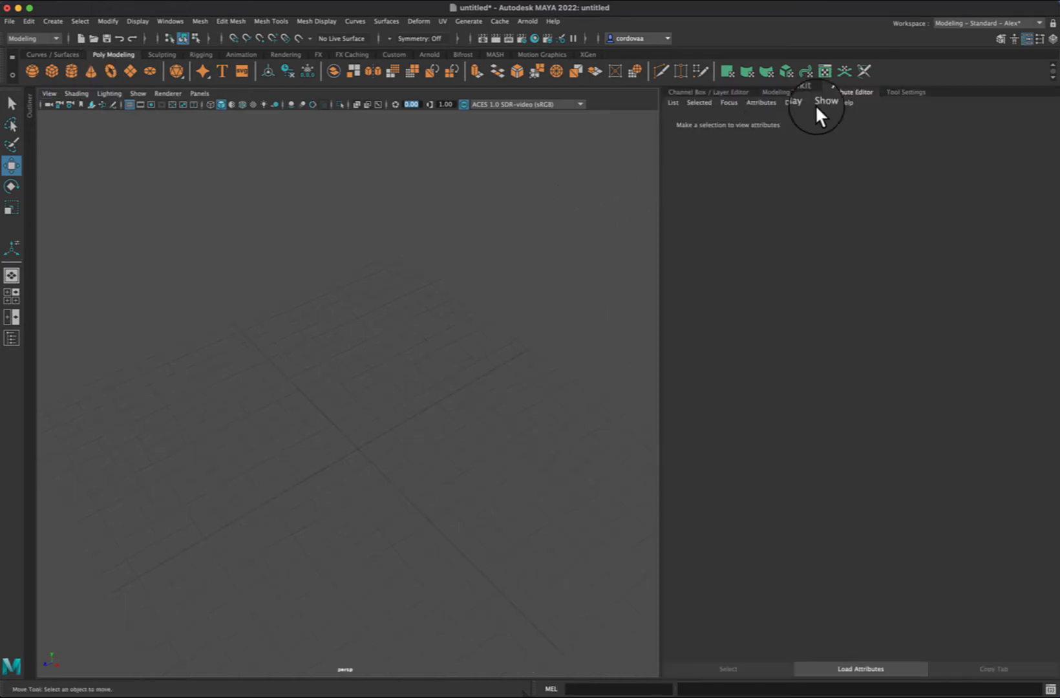
click(856, 92)
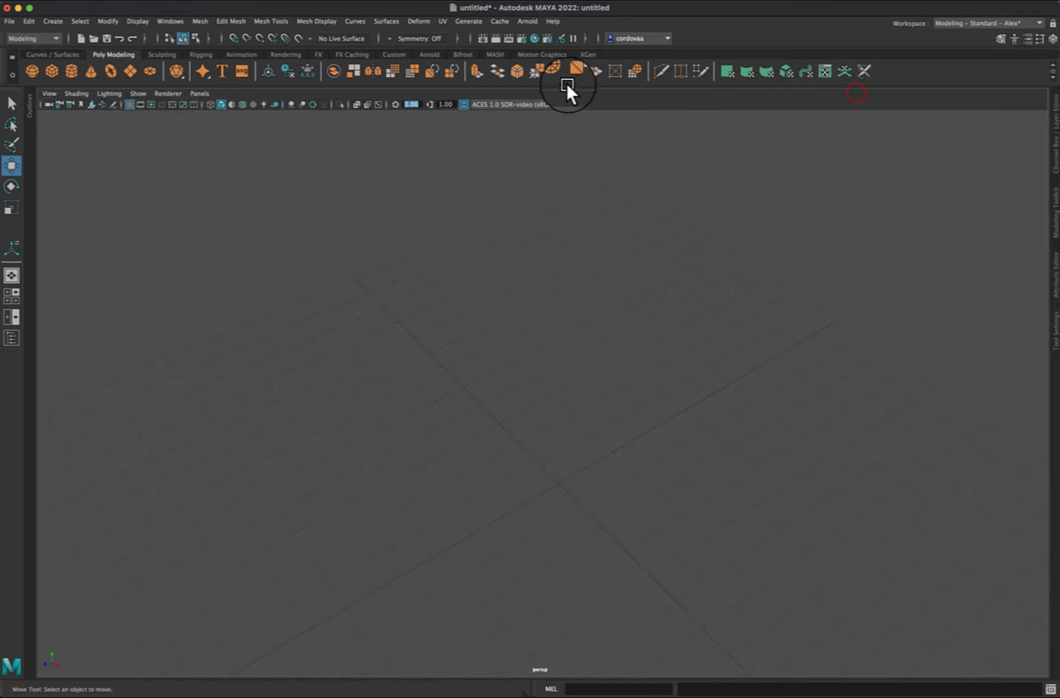
Step: Create a polygon cone at the origin and raise it straight up to about 6.1 on Y
click(90, 70)
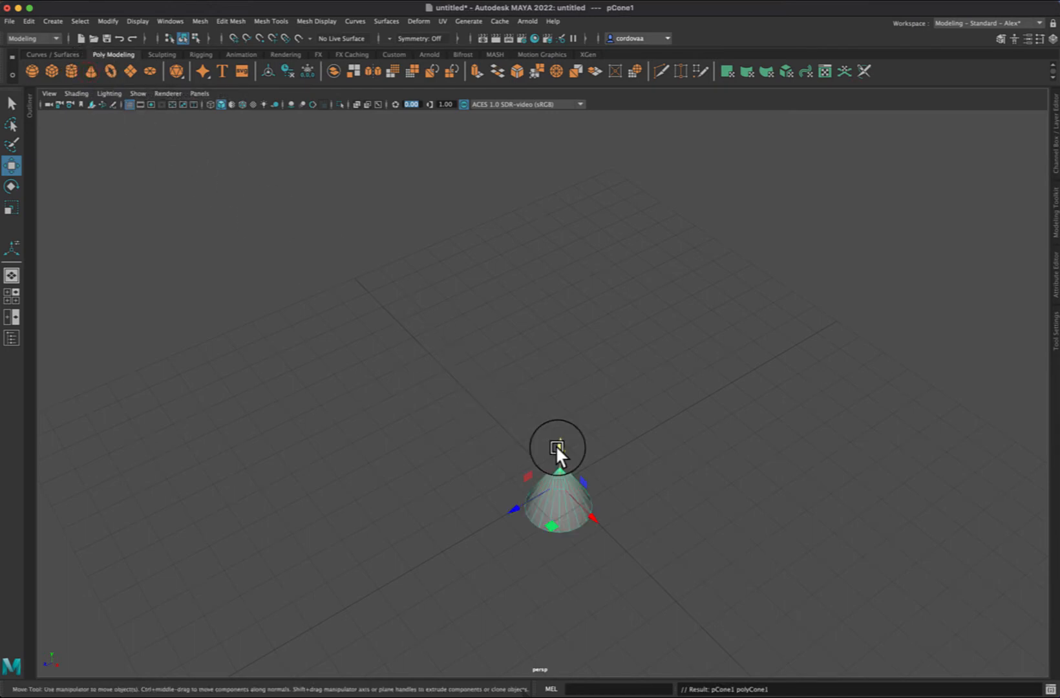
drag(556, 446, 585, 285)
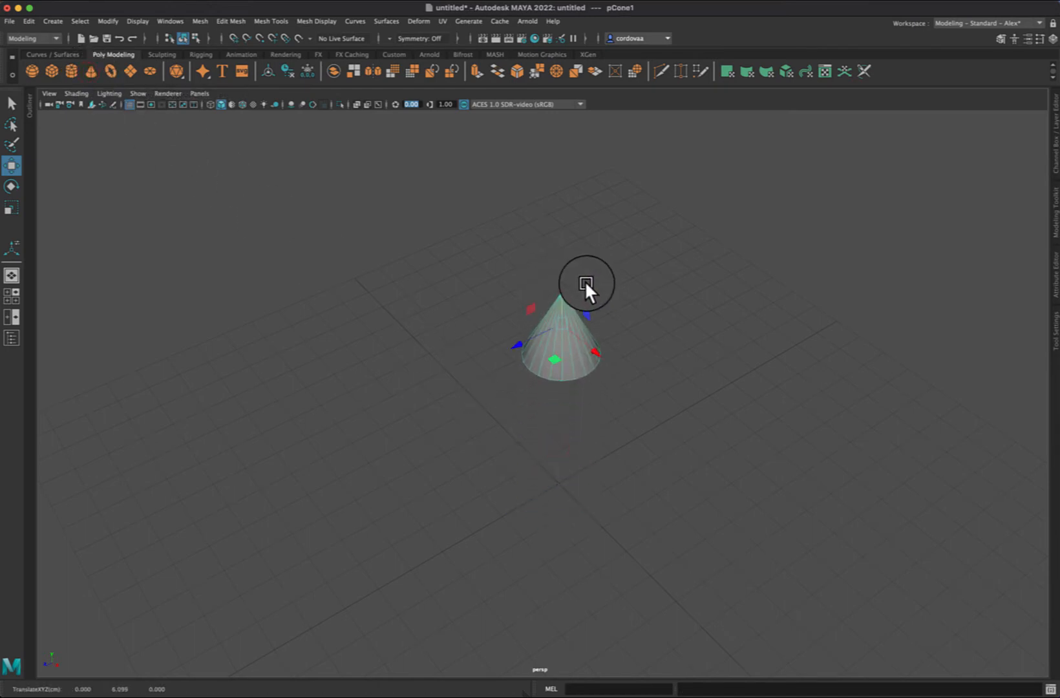
Step: Set the cone's Z rotation to 180 so it points downward, and deselect it
click(1056, 284)
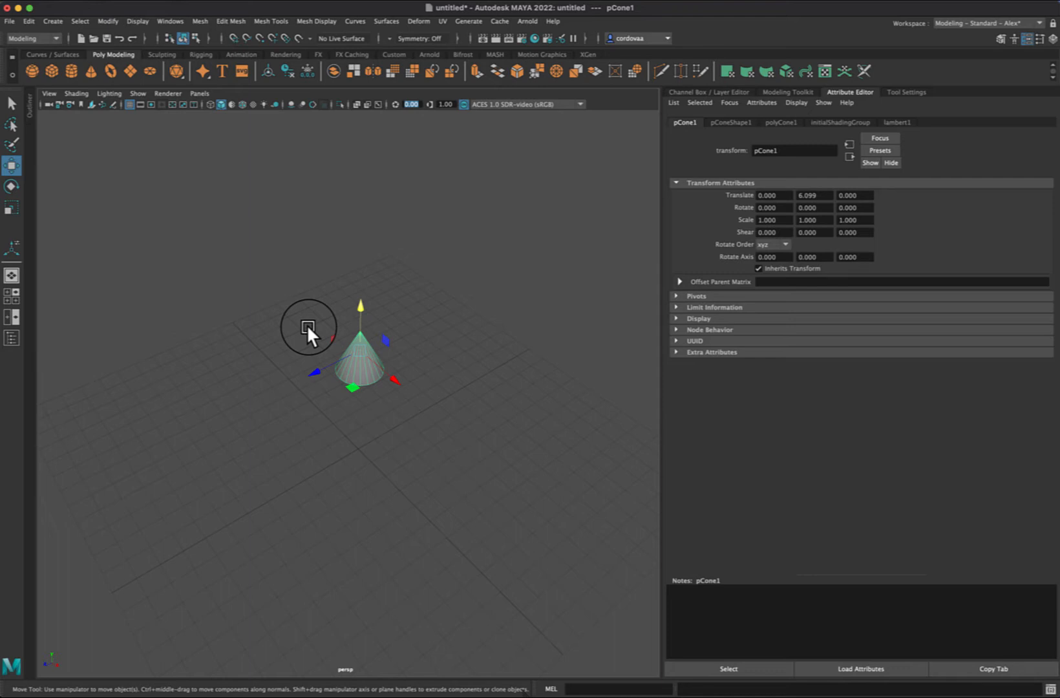
click(860, 208)
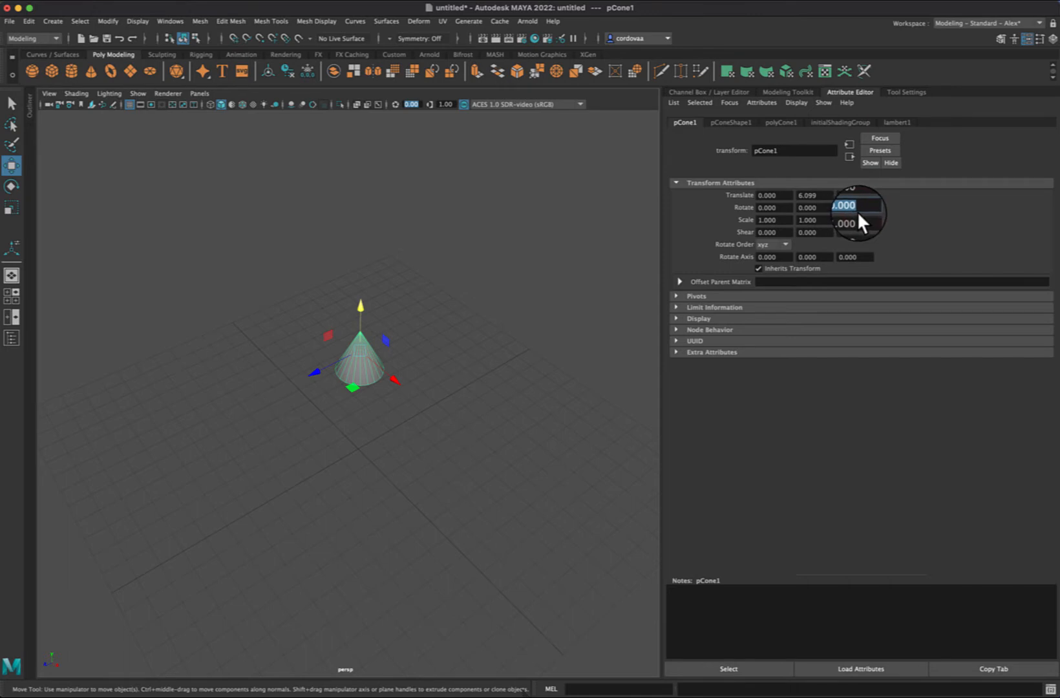
text(180)
key(Return)
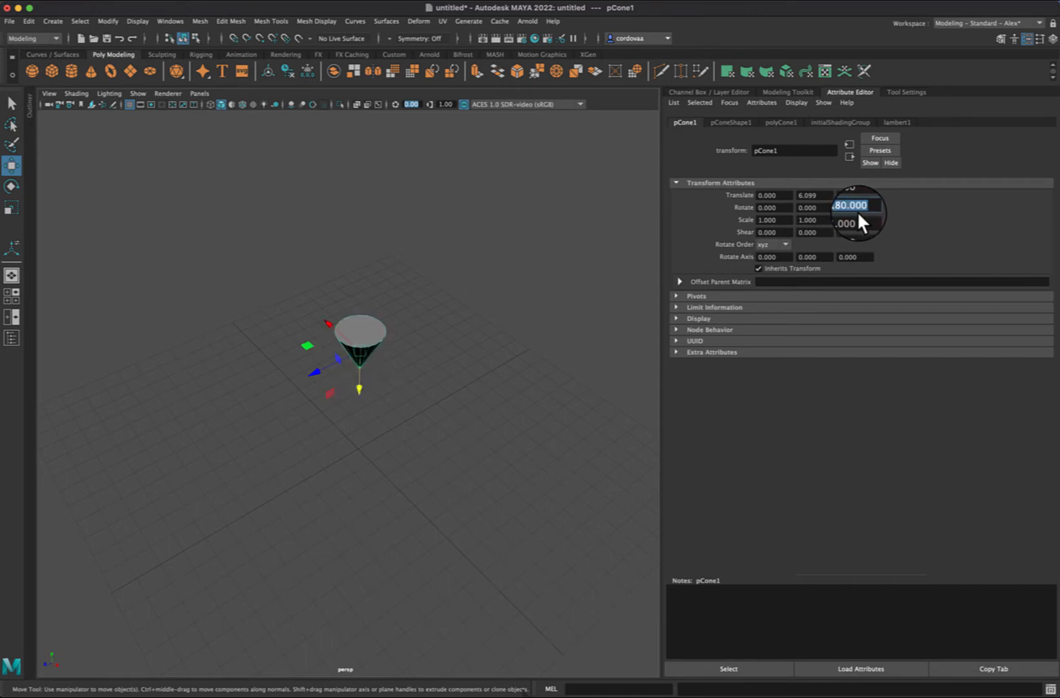
click(528, 274)
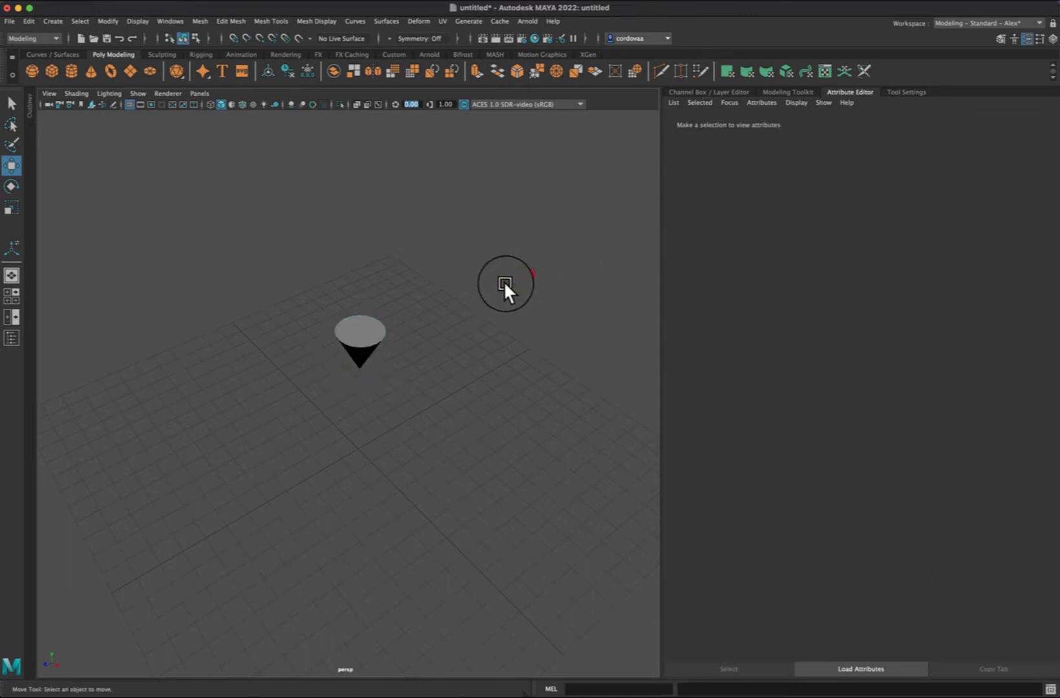
Step: Duplicate the inverted cone and raise the copy slightly above the original, to about 6.4 on Y
click(361, 340)
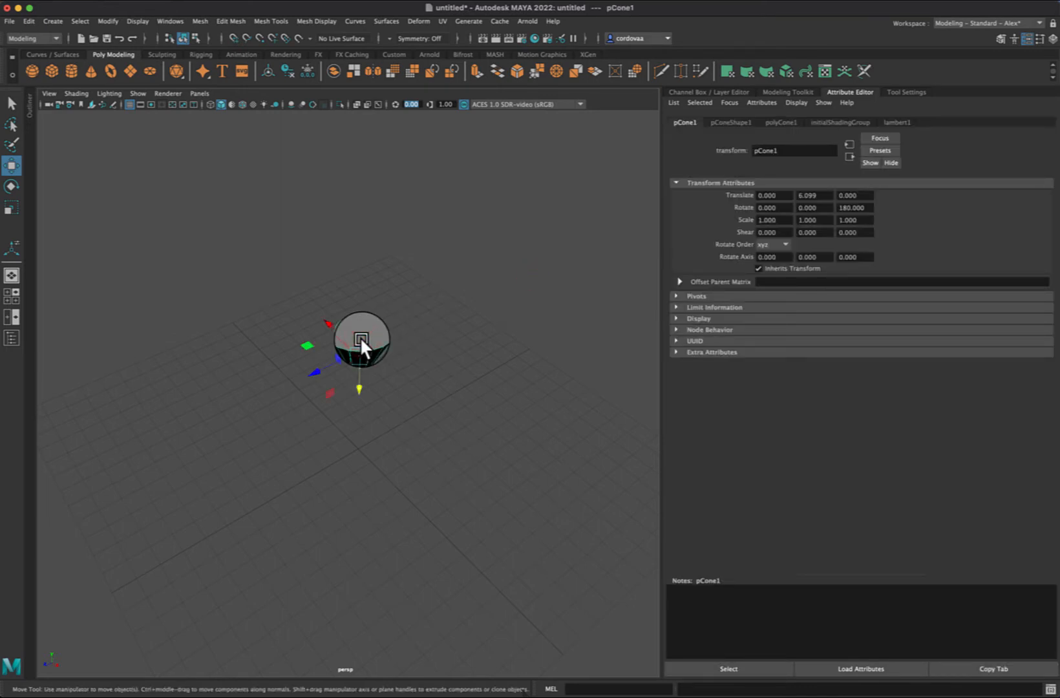
key(ctrl+d)
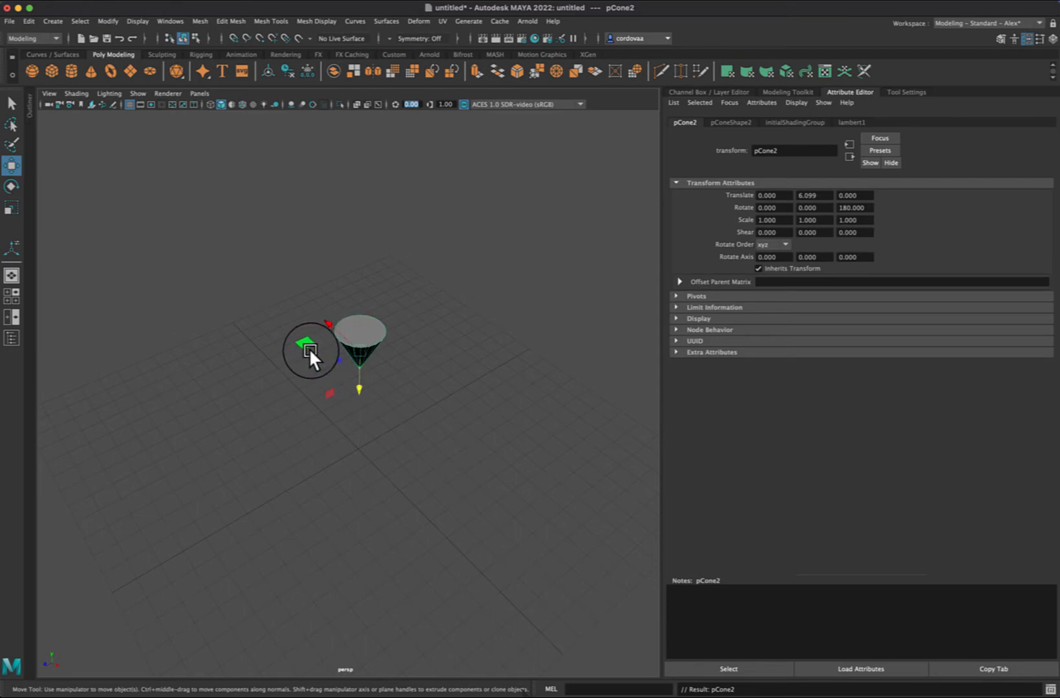
mouse_move(356, 386)
shift+mouse_down()
mouse_move(357, 373)
mouse_move(358, 382)
shift+mouse_up()
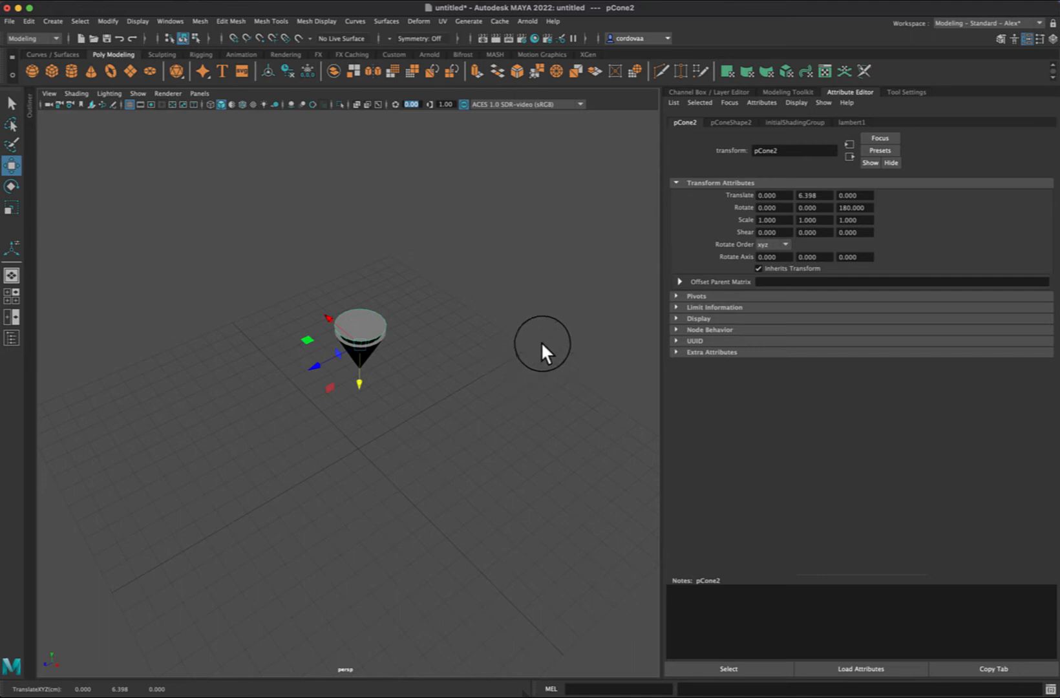
click(843, 92)
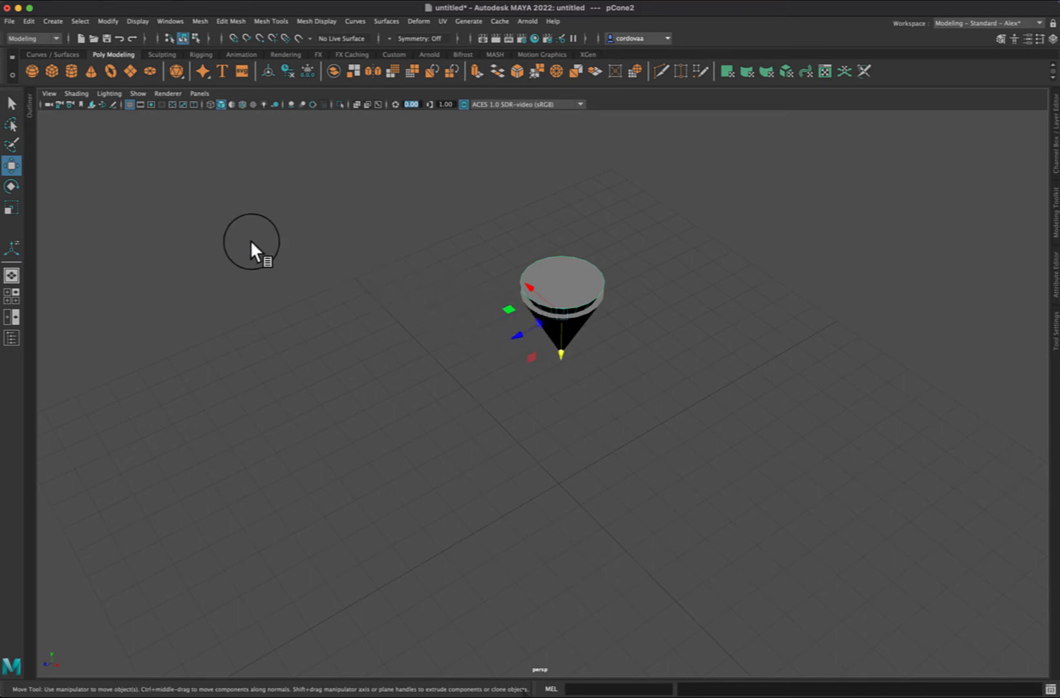
Step: Set the Move tool's axis orientation to World and nudge the duplicate cone to about 6.33 on Y and -0.01 on Z
click(11, 166)
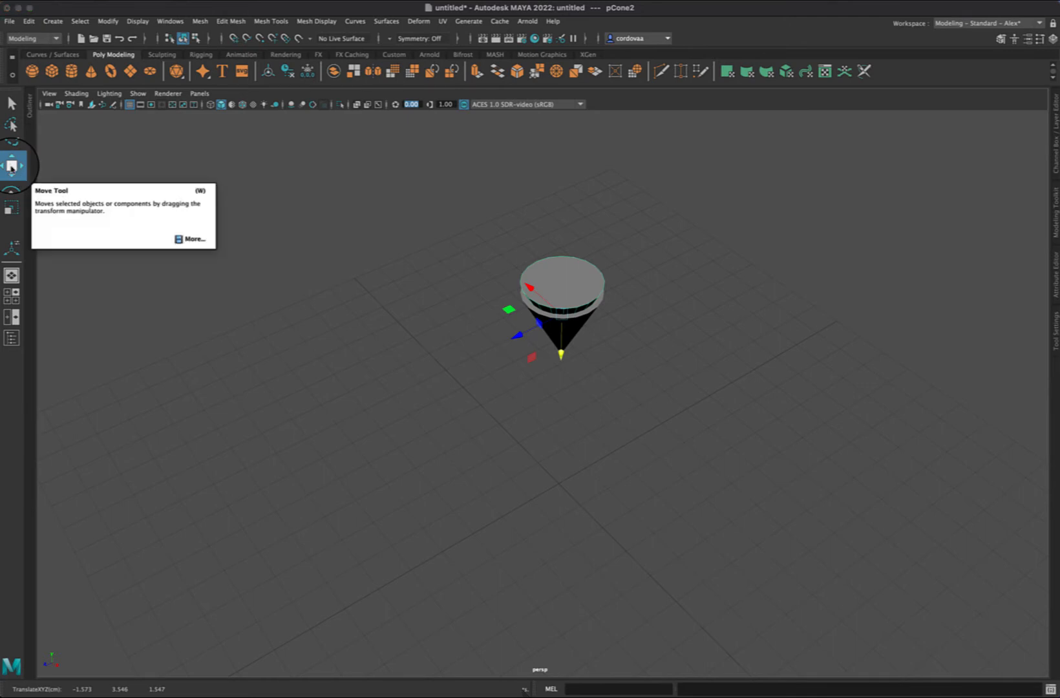
double_click(11, 166)
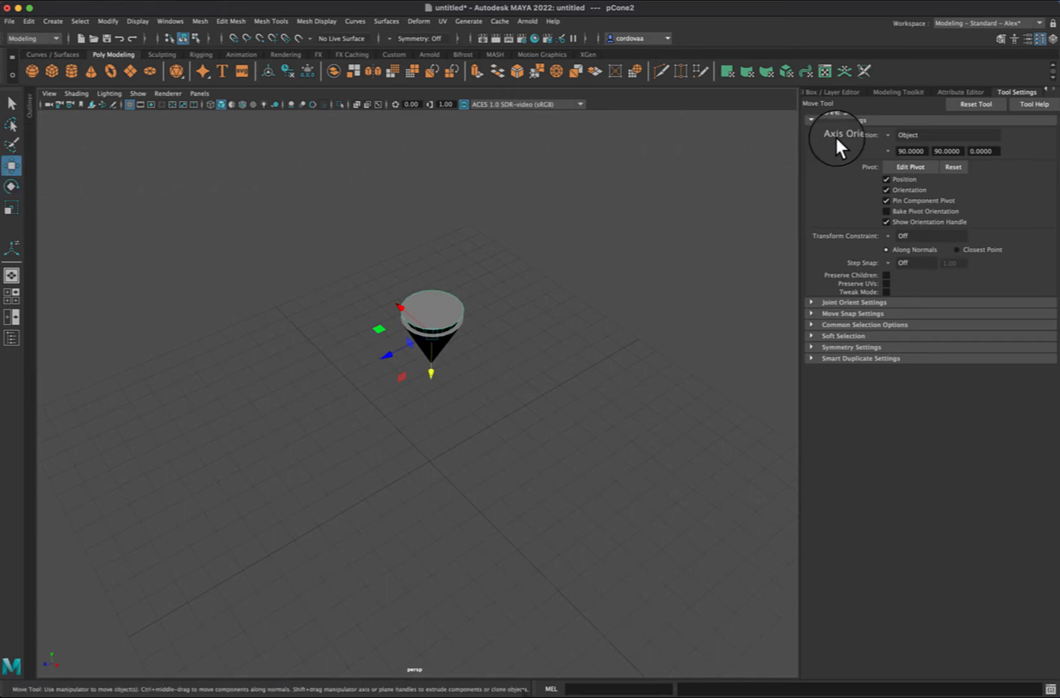
click(887, 135)
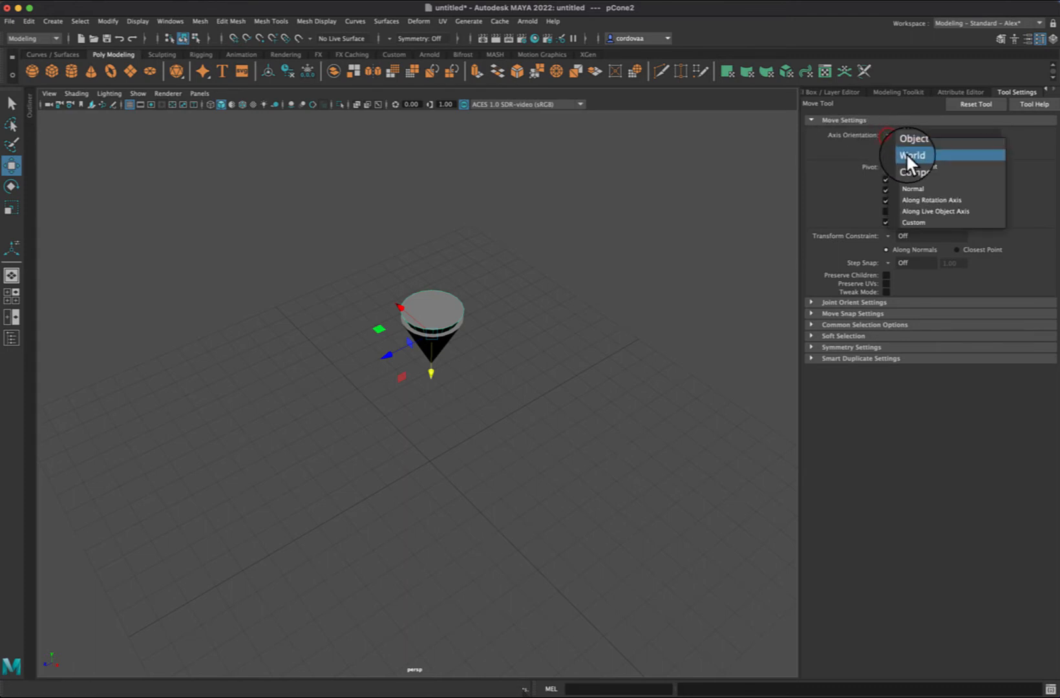
click(906, 155)
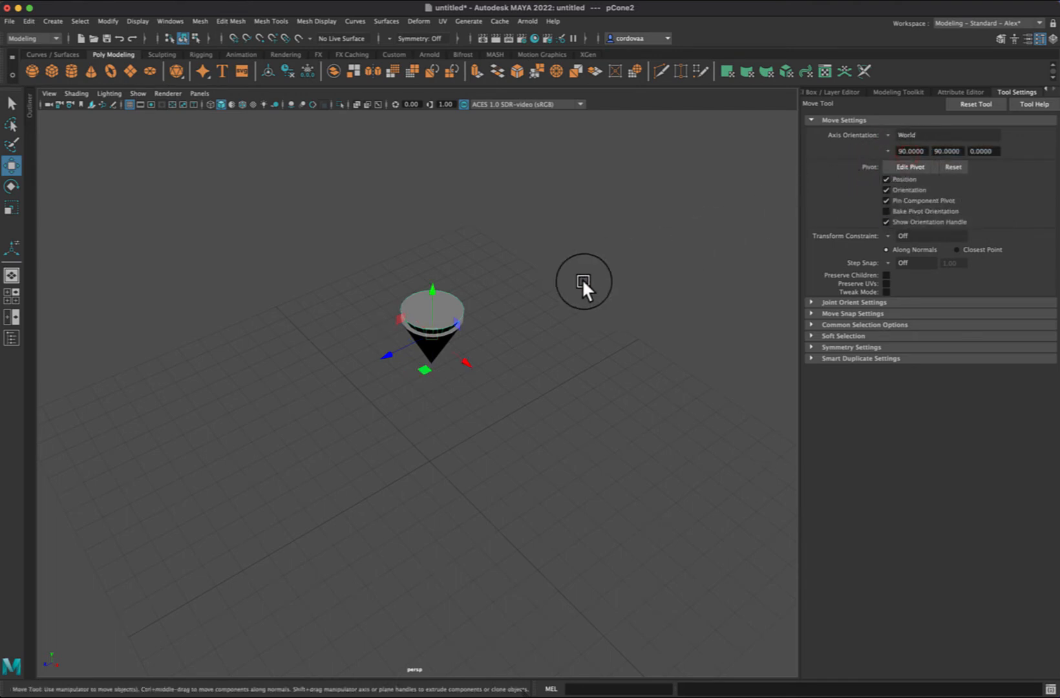
mouse_move(388, 354)
mouse_down()
mouse_move(397, 336)
mouse_move(381, 344)
mouse_move(430, 275)
mouse_move(386, 356)
mouse_up()
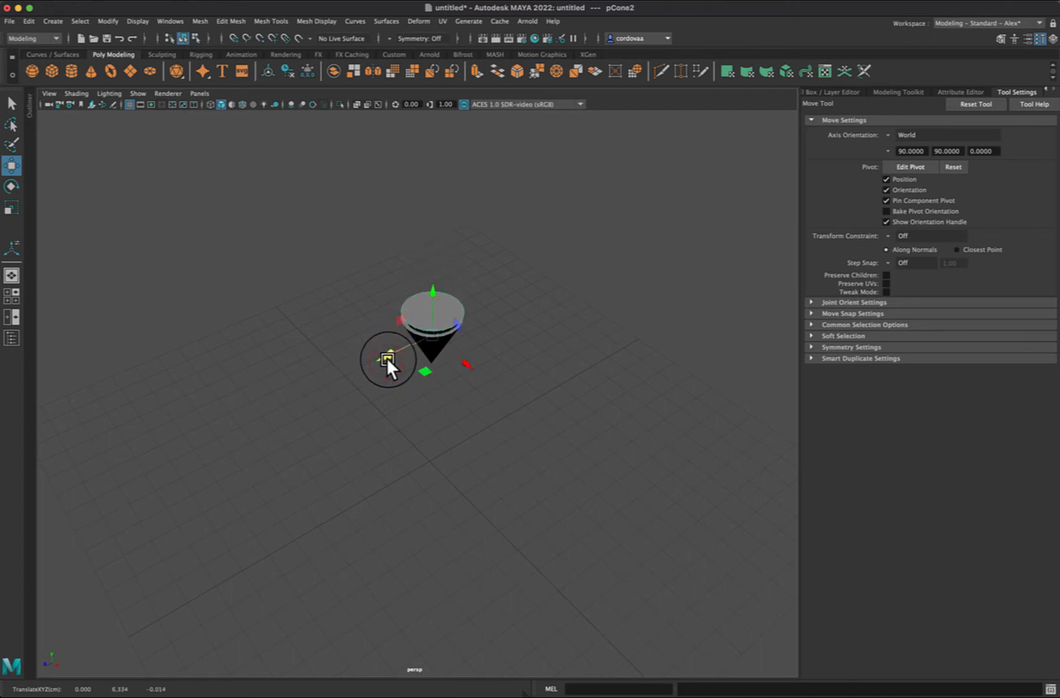
Step: Set the Move tool's axis orientation to Object, and check the axis orientation of the Rotate and Scale tools
click(887, 135)
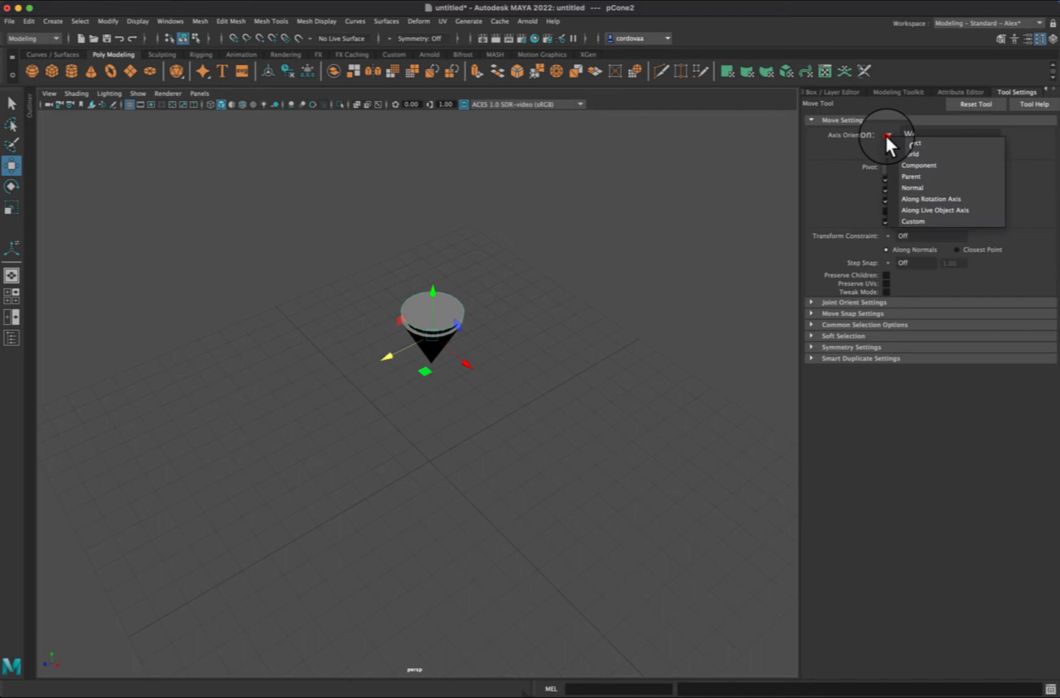
click(919, 142)
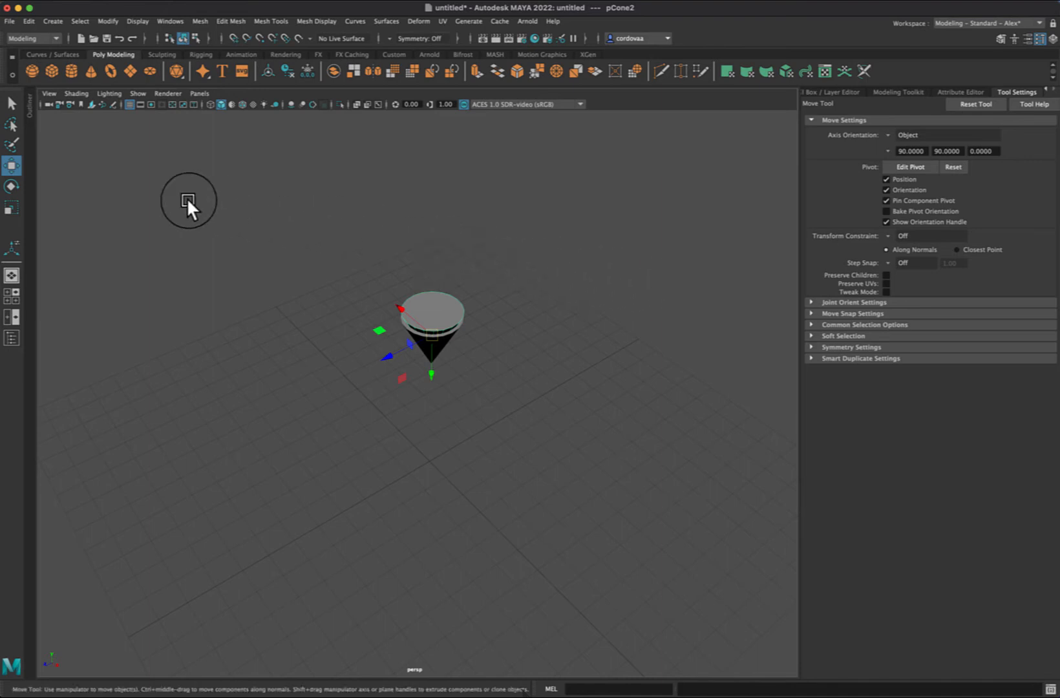
click(12, 189)
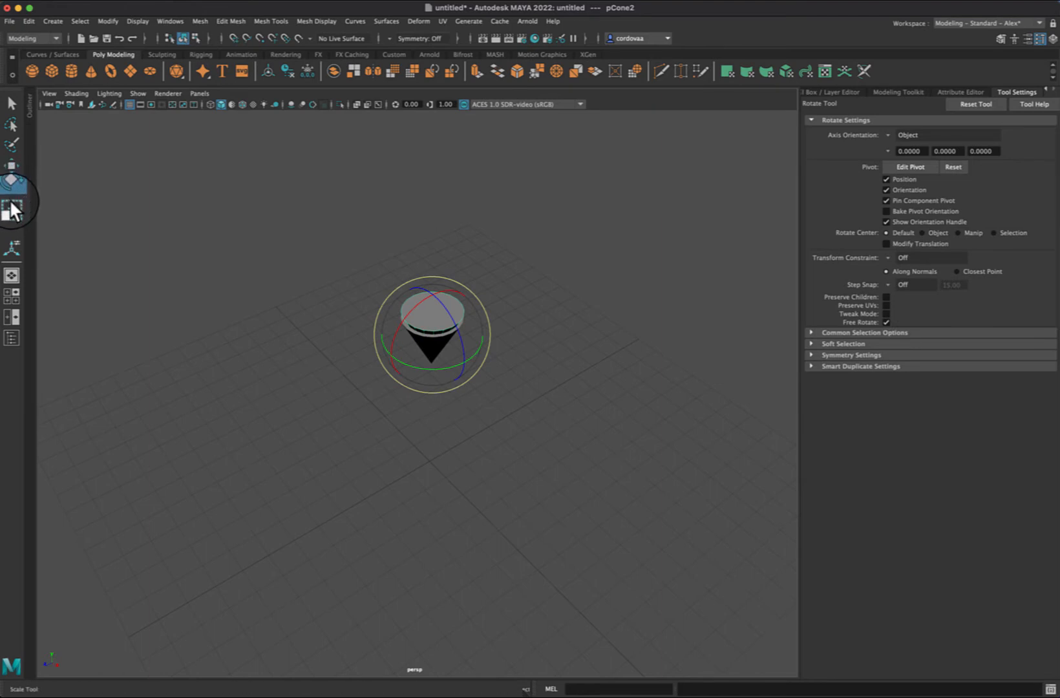
click(11, 208)
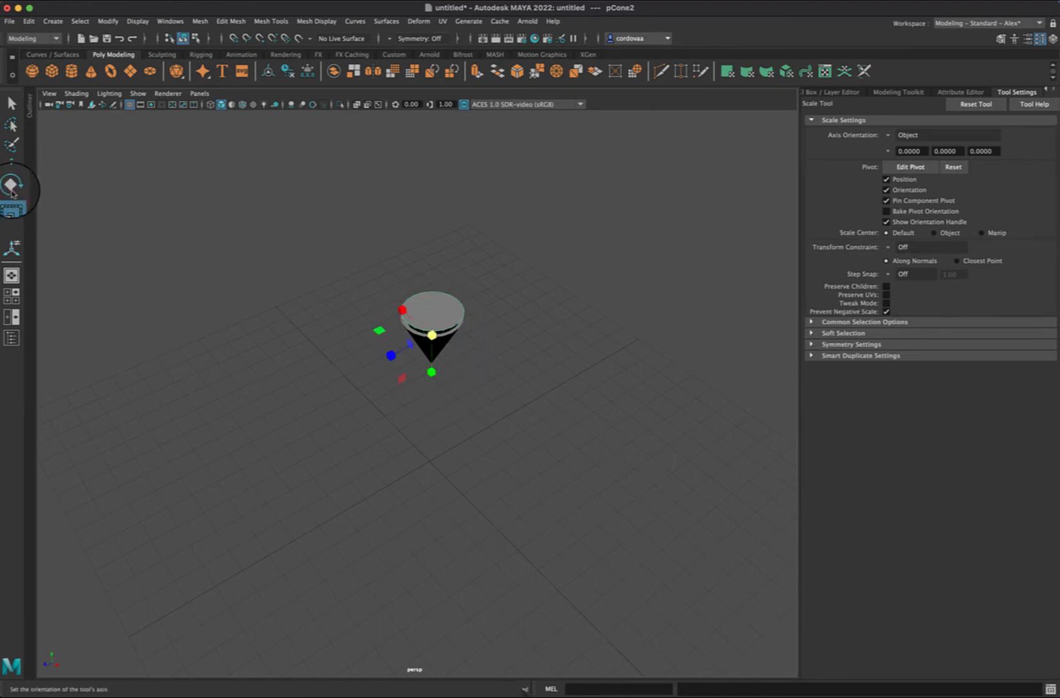
click(12, 165)
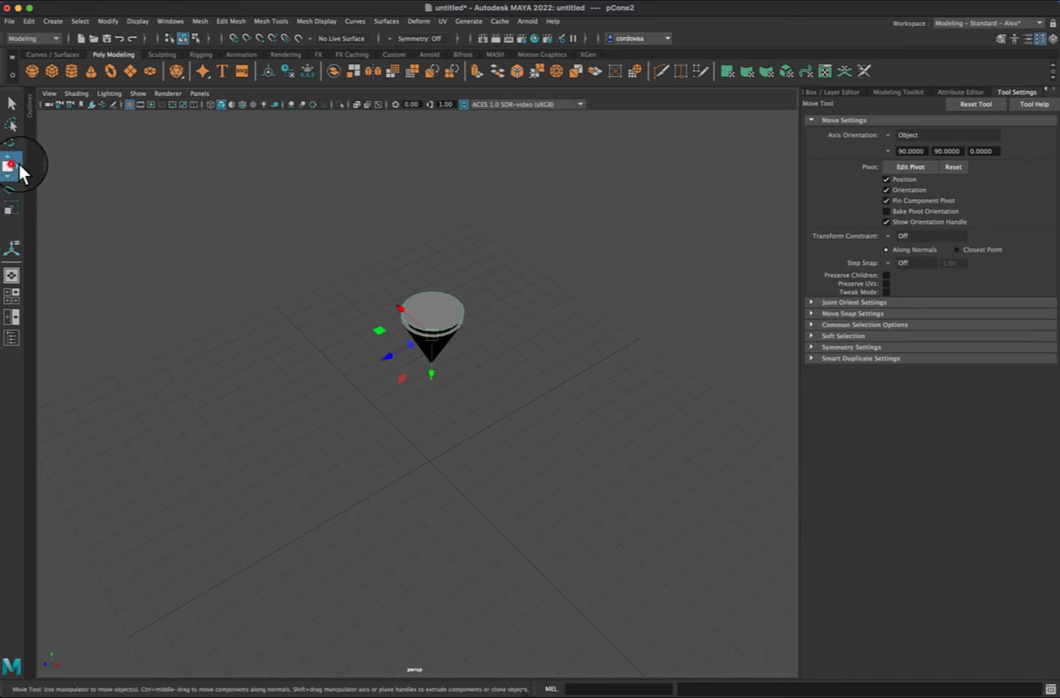
click(581, 190)
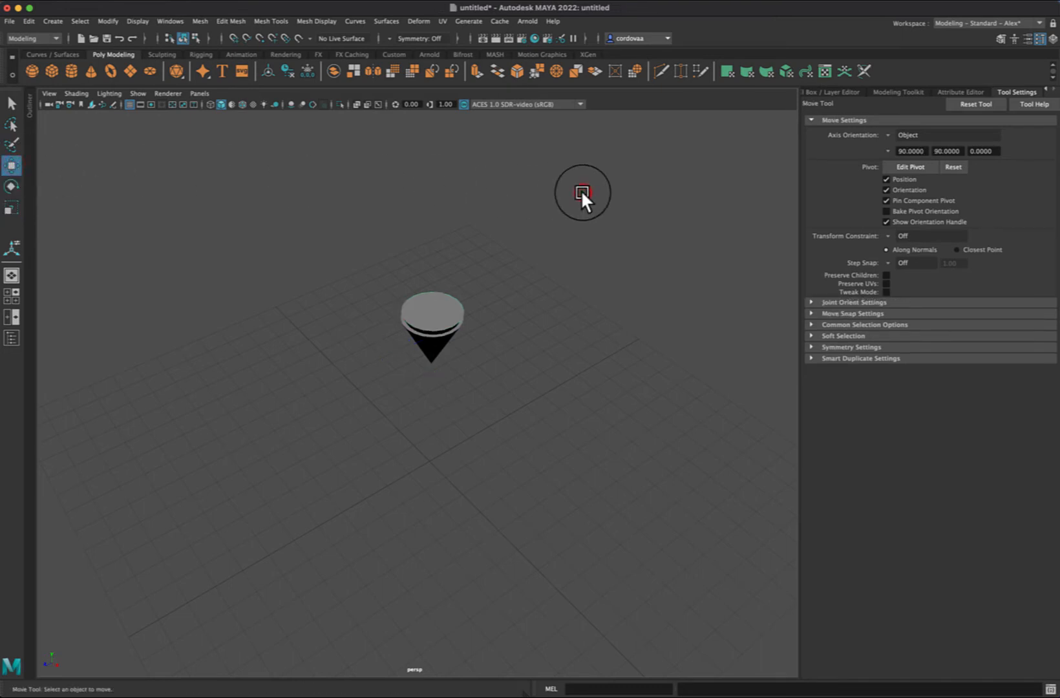
click(433, 322)
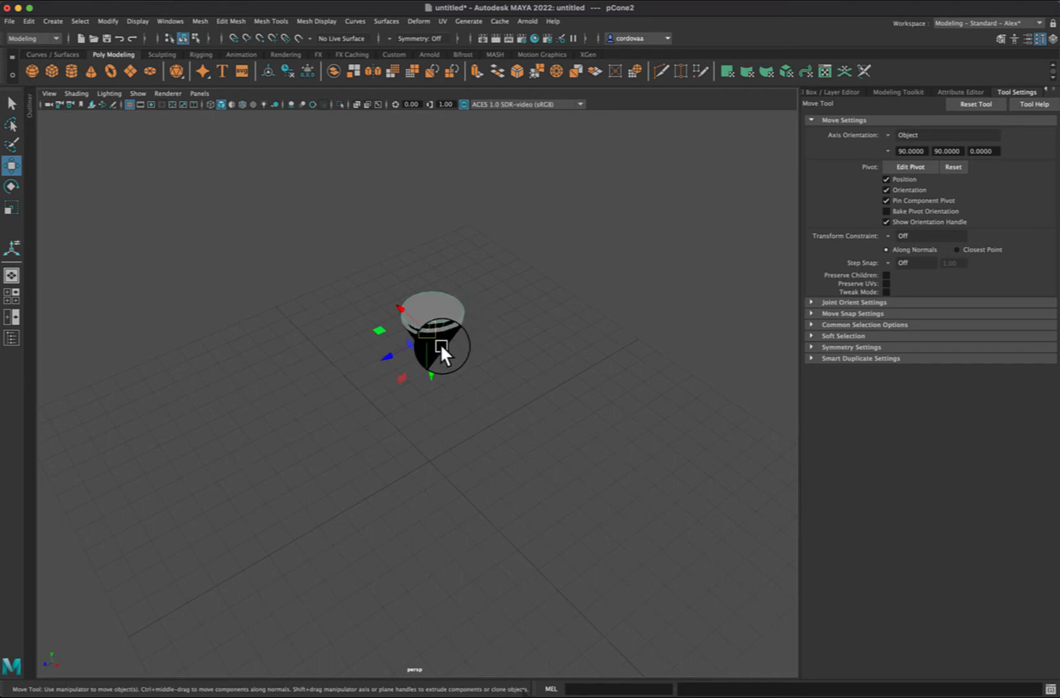
click(441, 343)
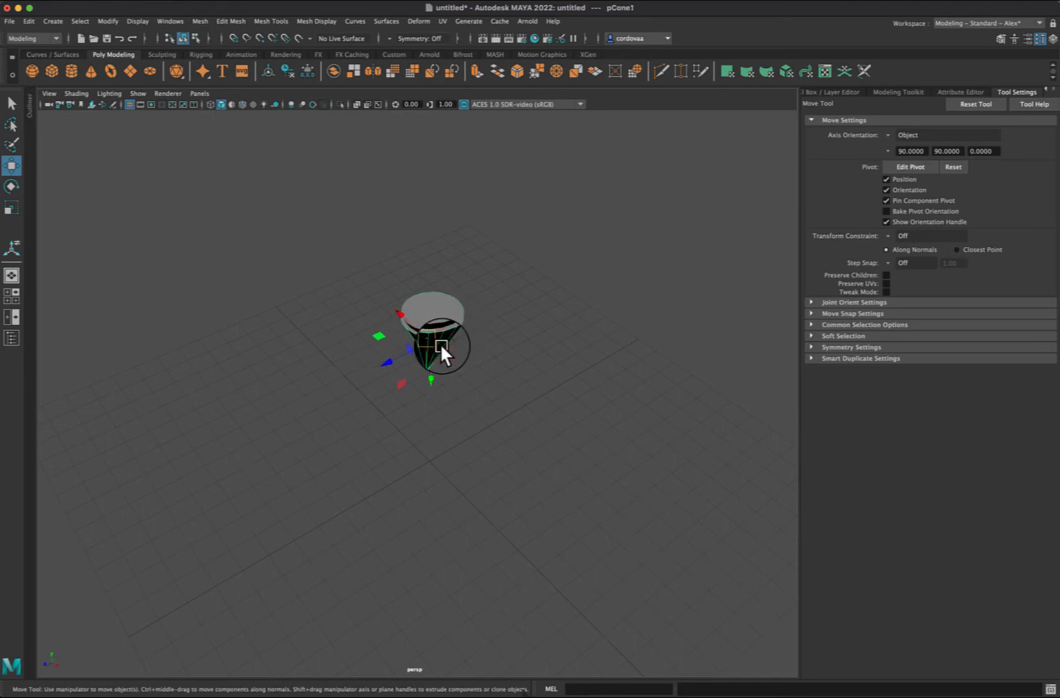
click(451, 203)
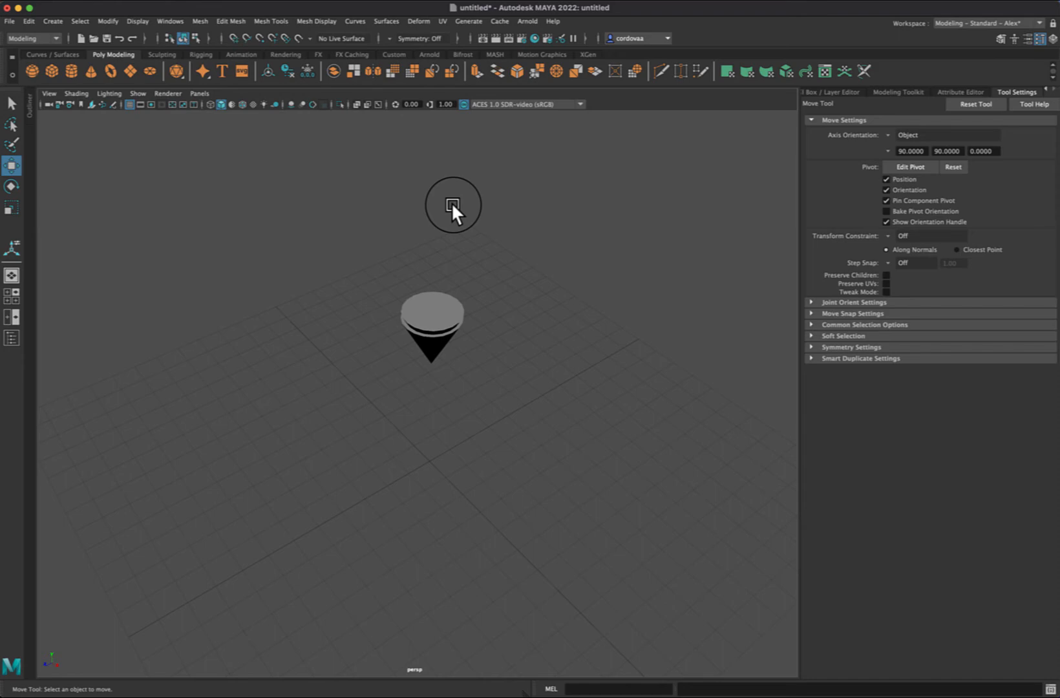
Step: Create a polygon cylinder below the cones and scale both cones together uniformly to about 2.66
click(70, 71)
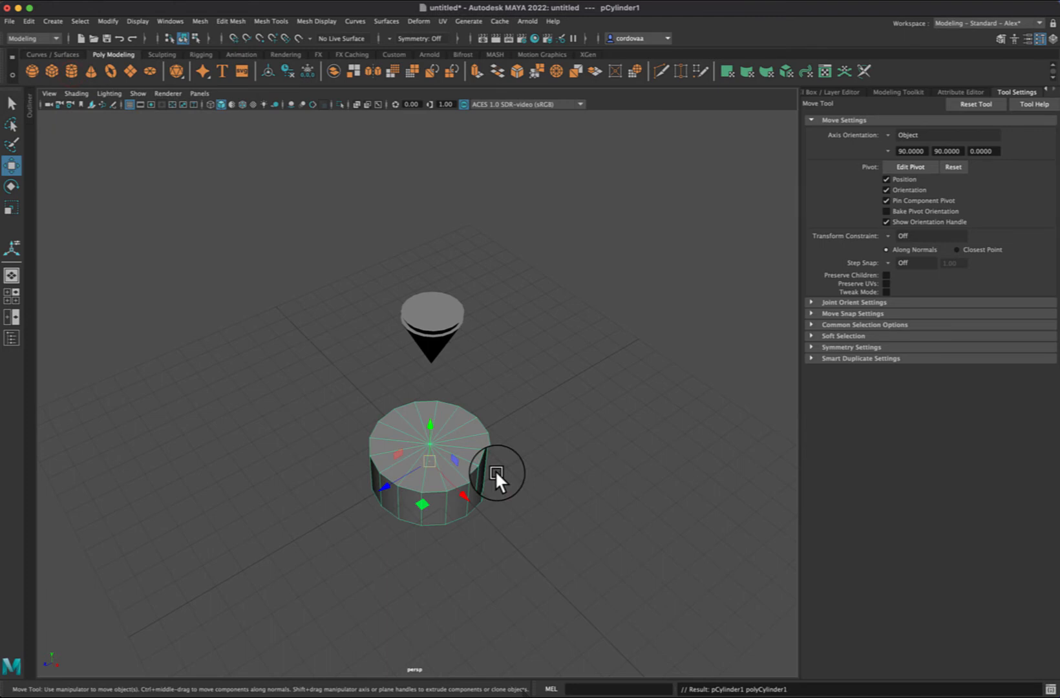
drag(365, 231, 485, 356)
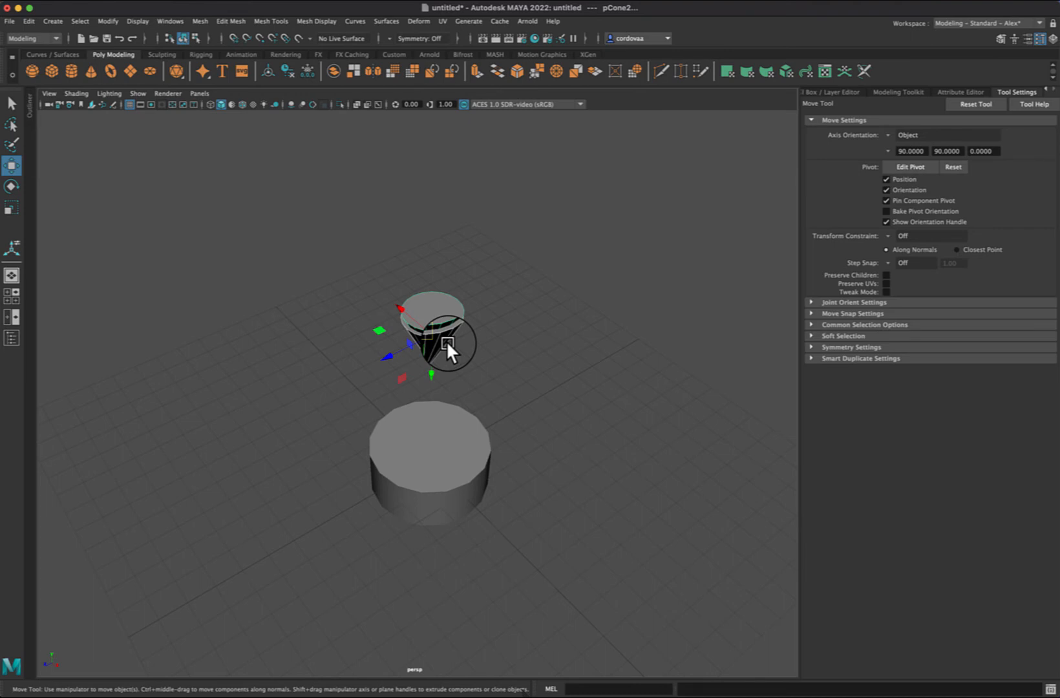
key(r)
drag(441, 338, 517, 323)
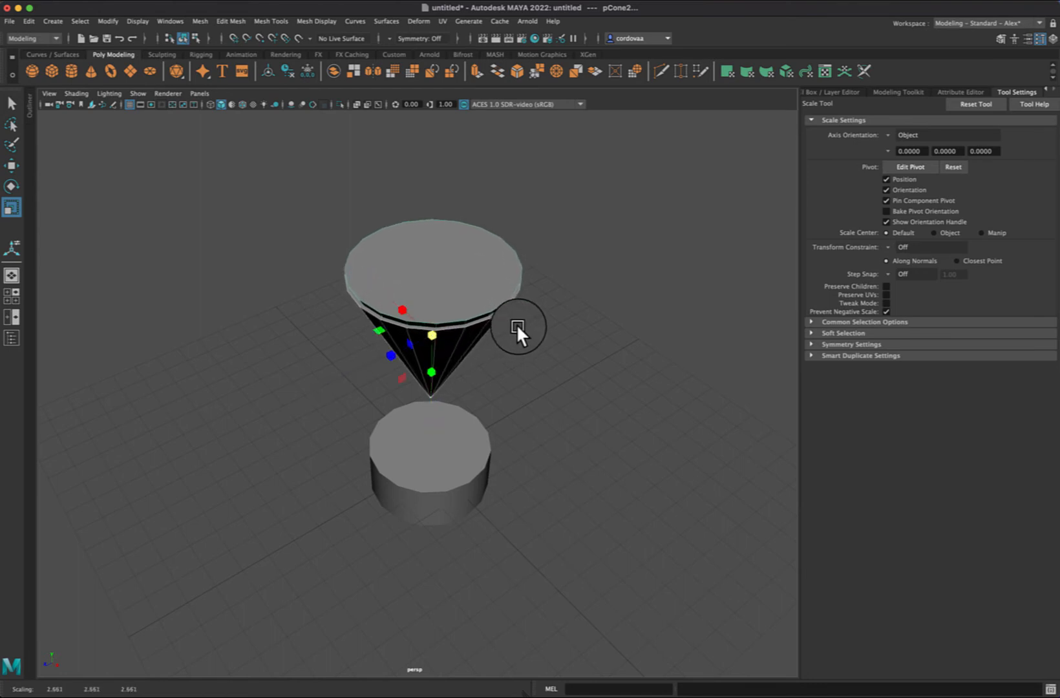
Step: Scale the cylinder down uniformly to about 0.32 and stretch its height to about 0.83
click(456, 466)
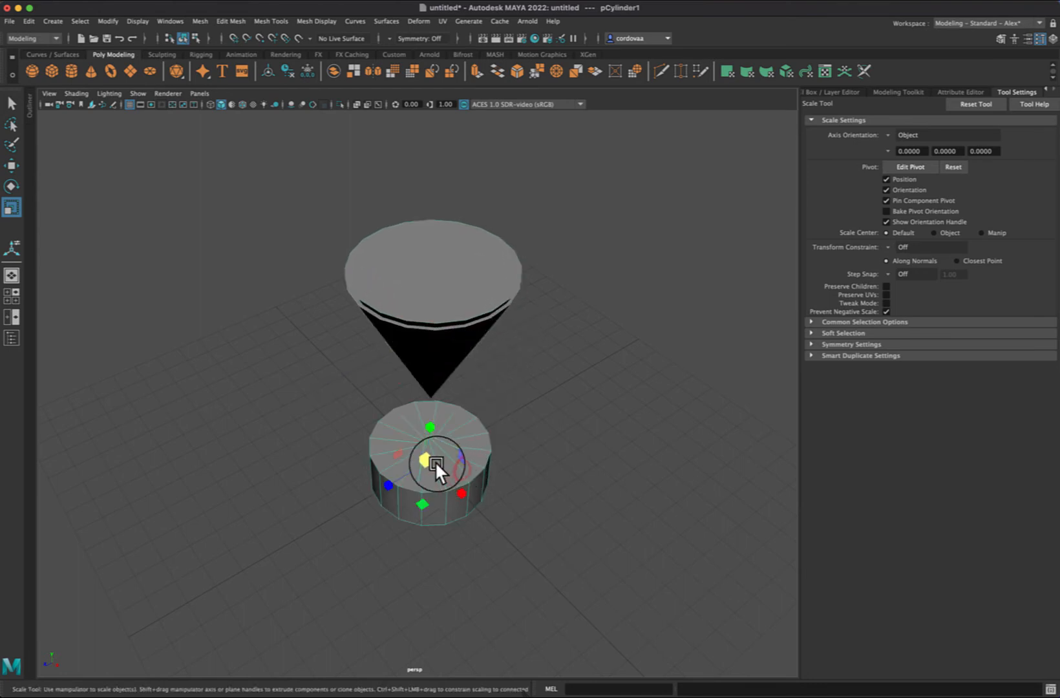
drag(428, 459, 368, 450)
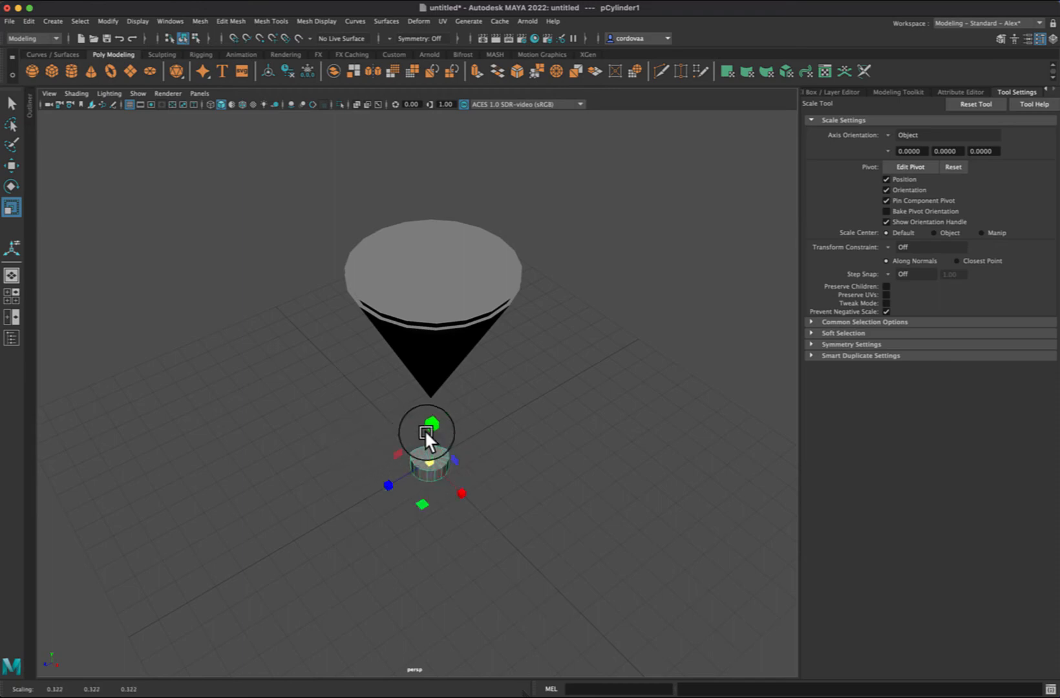
drag(429, 428, 436, 361)
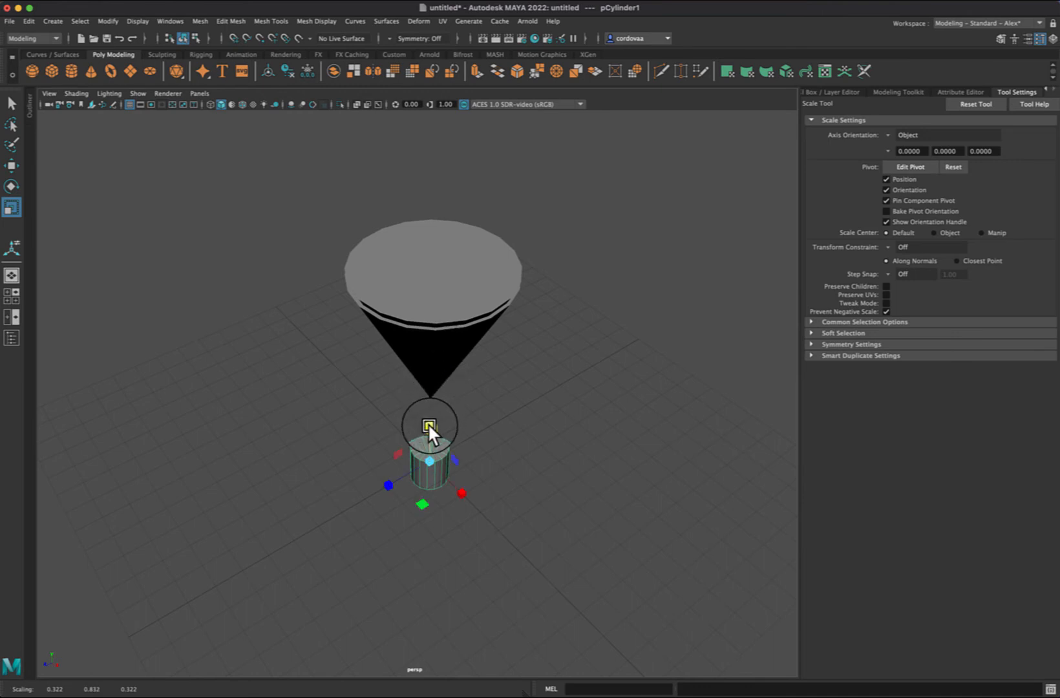
Step: Stretch the cylinder's height to about 5.31 and slim it uniformly to about 0.26 in width and depth
drag(428, 423, 438, 214)
drag(428, 460, 425, 393)
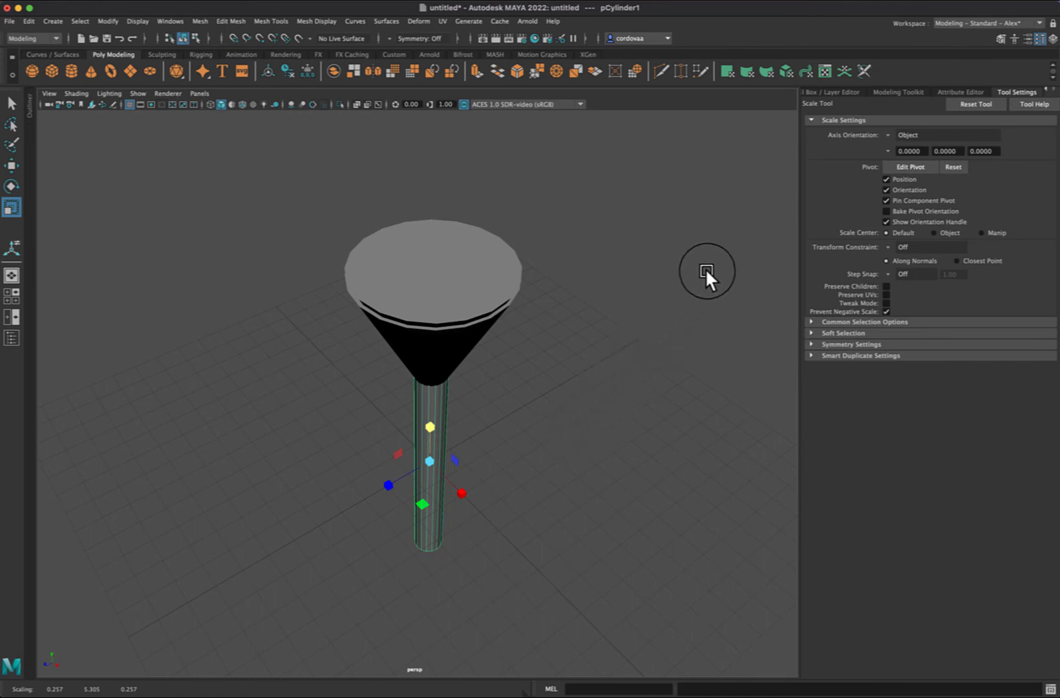
alt+drag(706, 268, 599, 285)
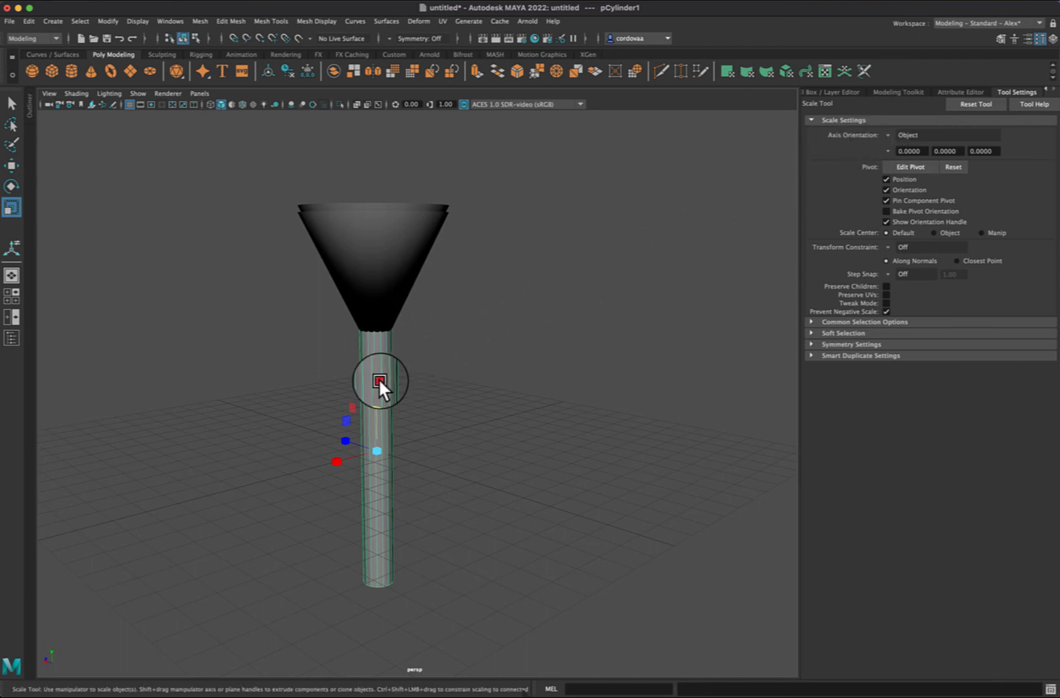
Step: Scale the cylinder to about 0.14 wide and 3.06 high, and raise it to about 1.09 on Y beneath the cones
click(961, 92)
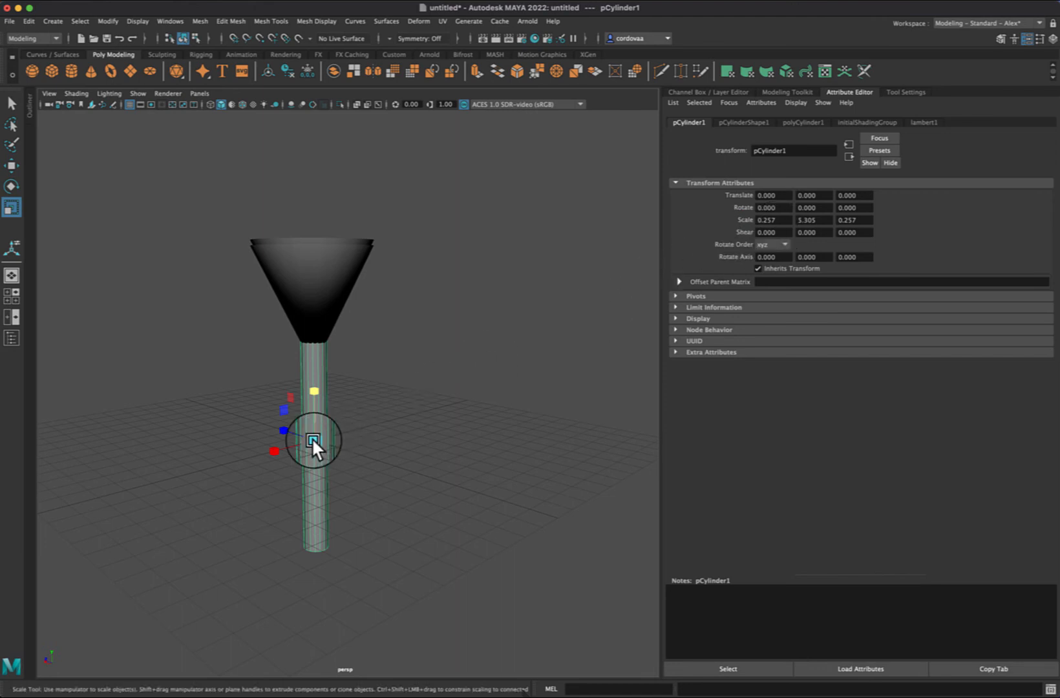
drag(311, 436, 309, 368)
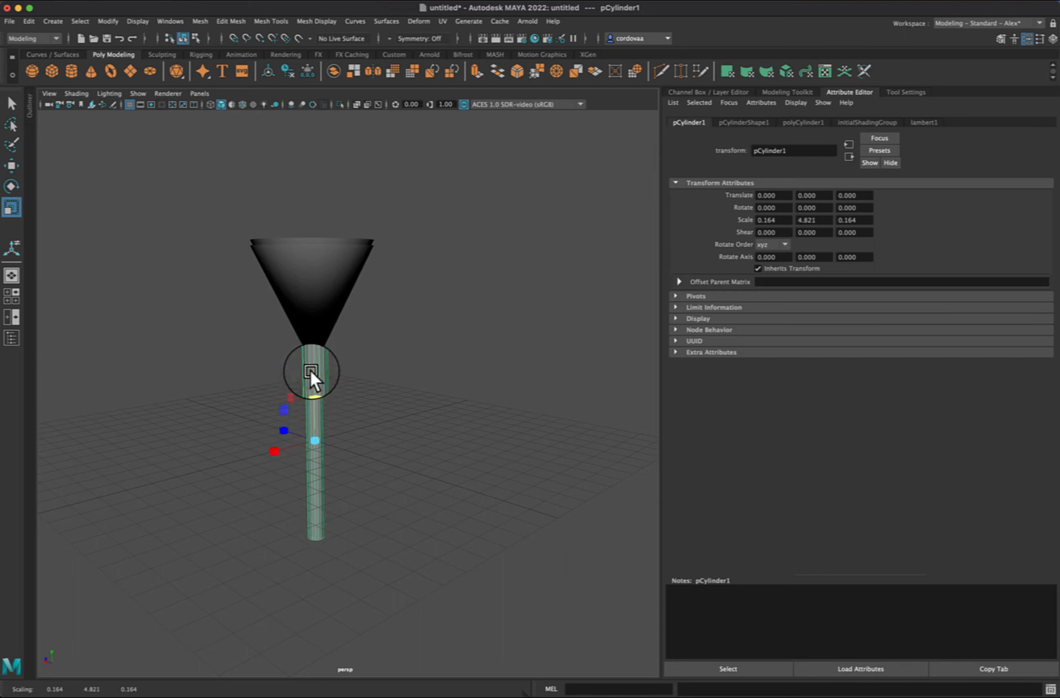
drag(312, 431, 310, 363)
key(w)
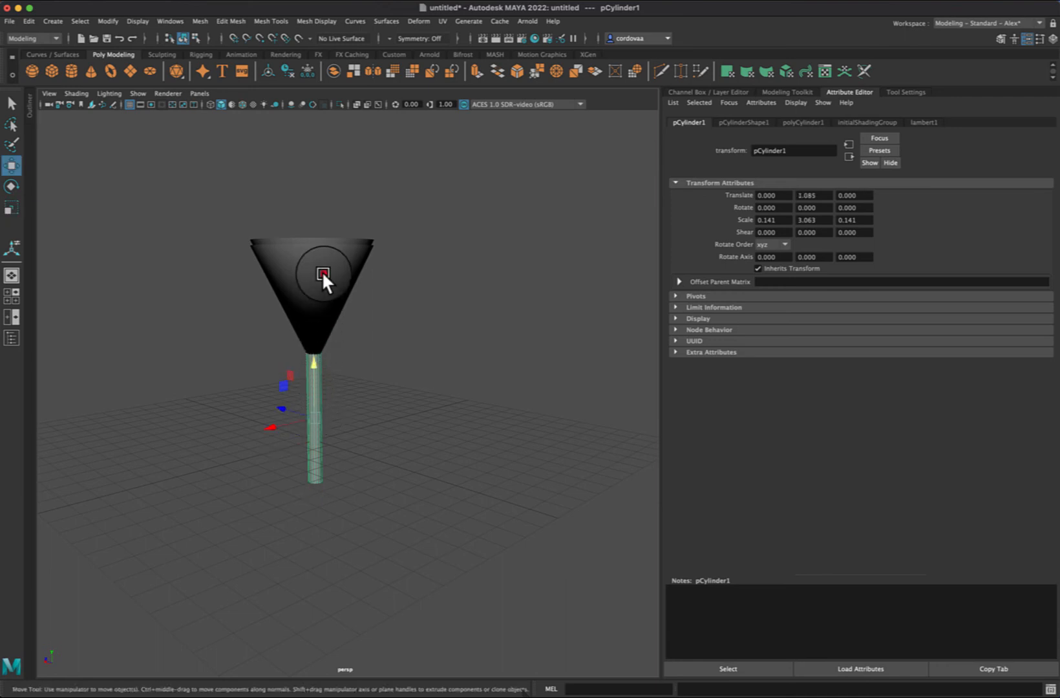
click(321, 274)
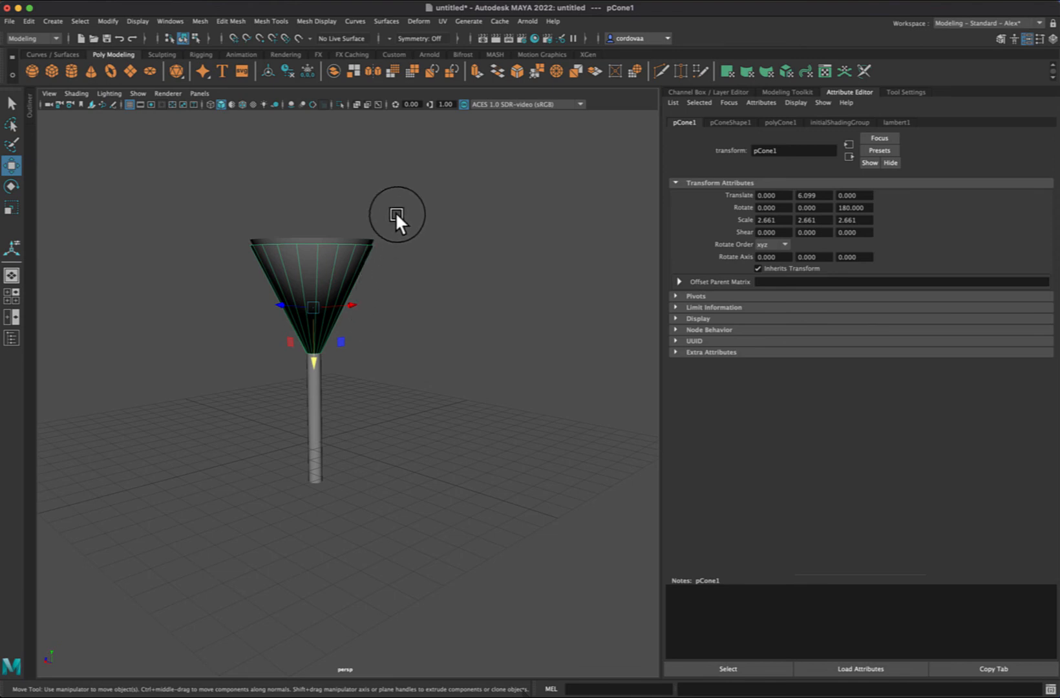
click(316, 389)
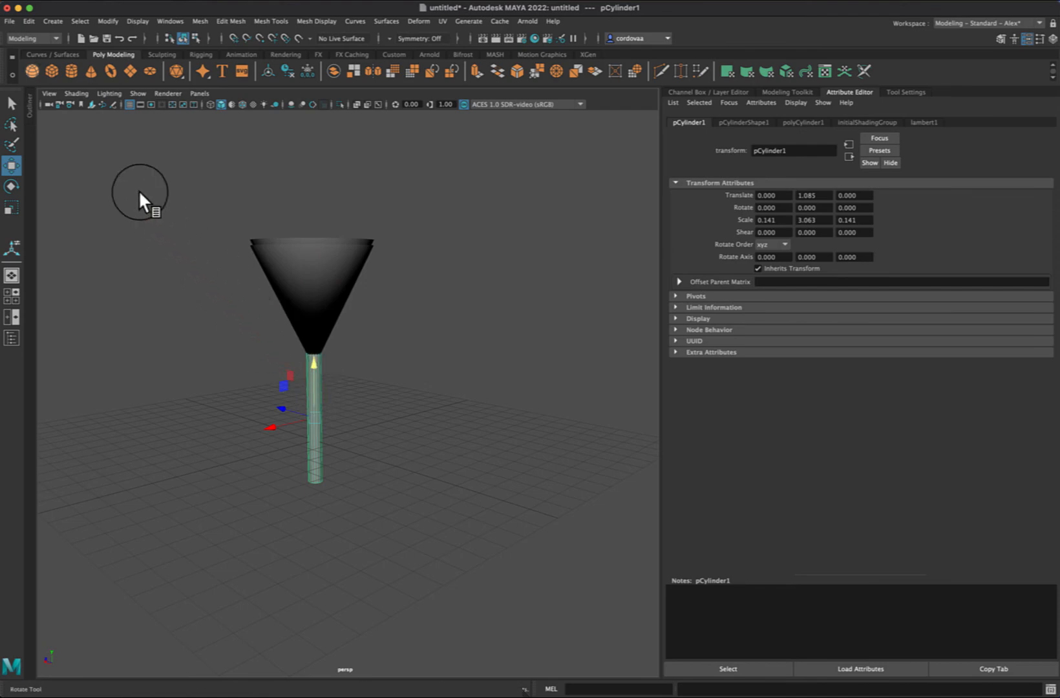
Step: Create a polygon sphere, lower it to about -2.28 on Y at the stem's foot, and scale it uniformly to about 2.89
click(32, 72)
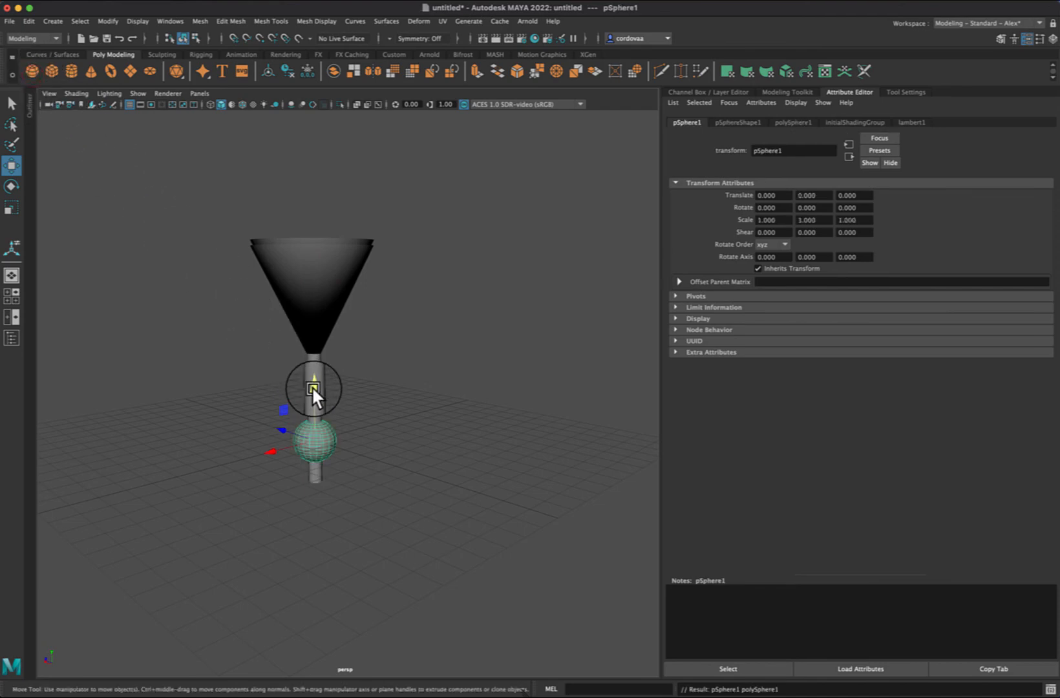
drag(311, 386, 316, 434)
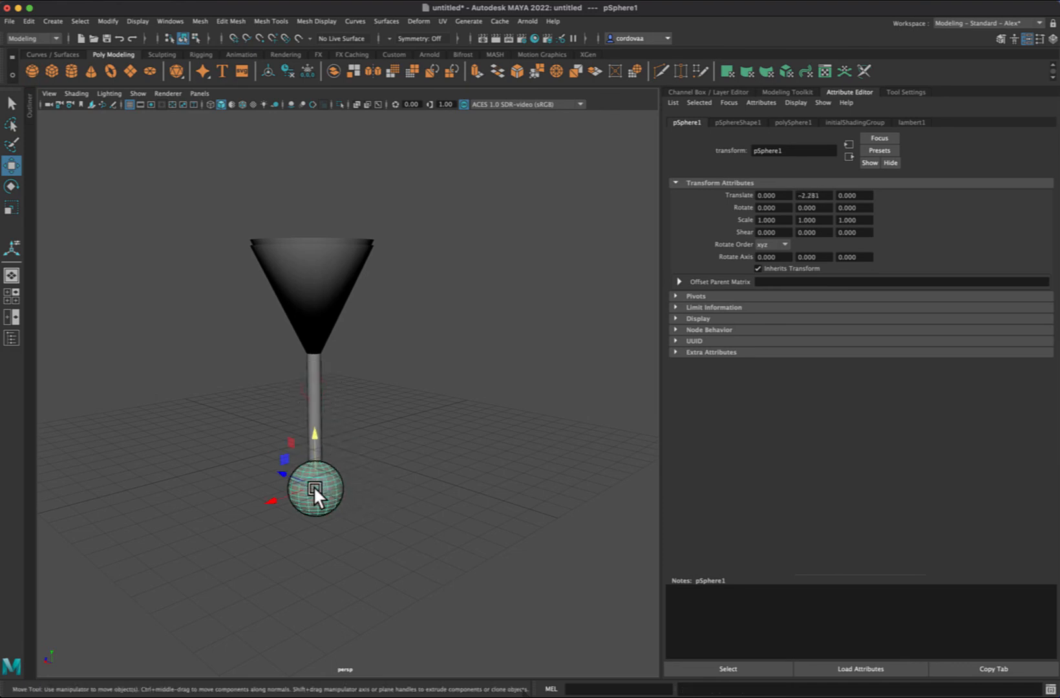
key(r)
drag(314, 486, 382, 497)
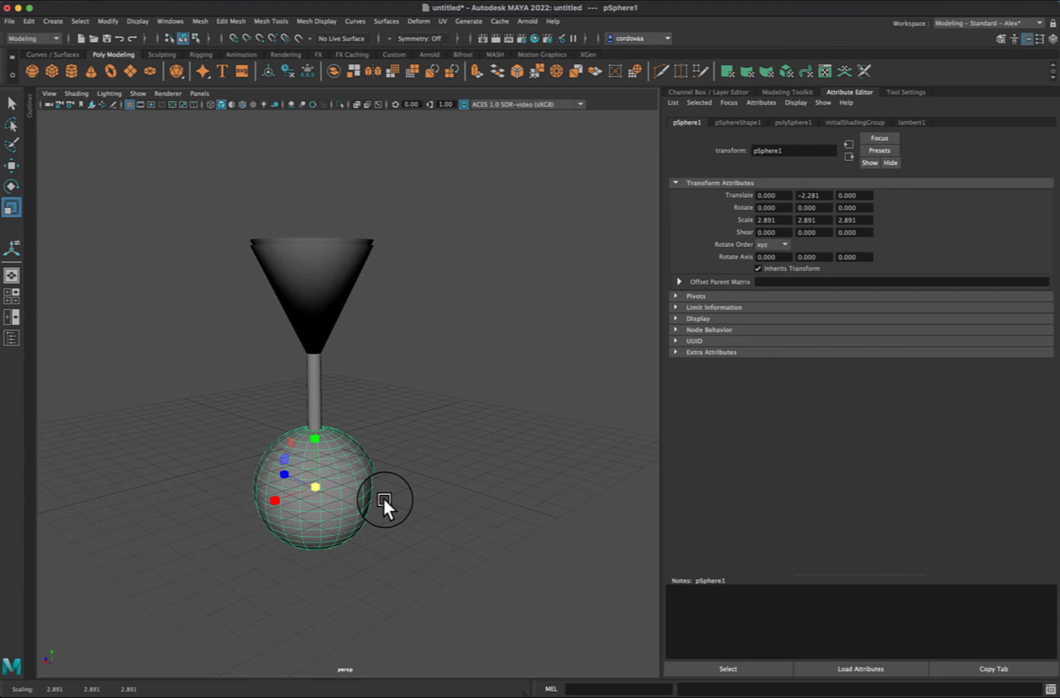
Step: Flatten the sphere into a thin disc by scaling its height to about 0.19
key(w)
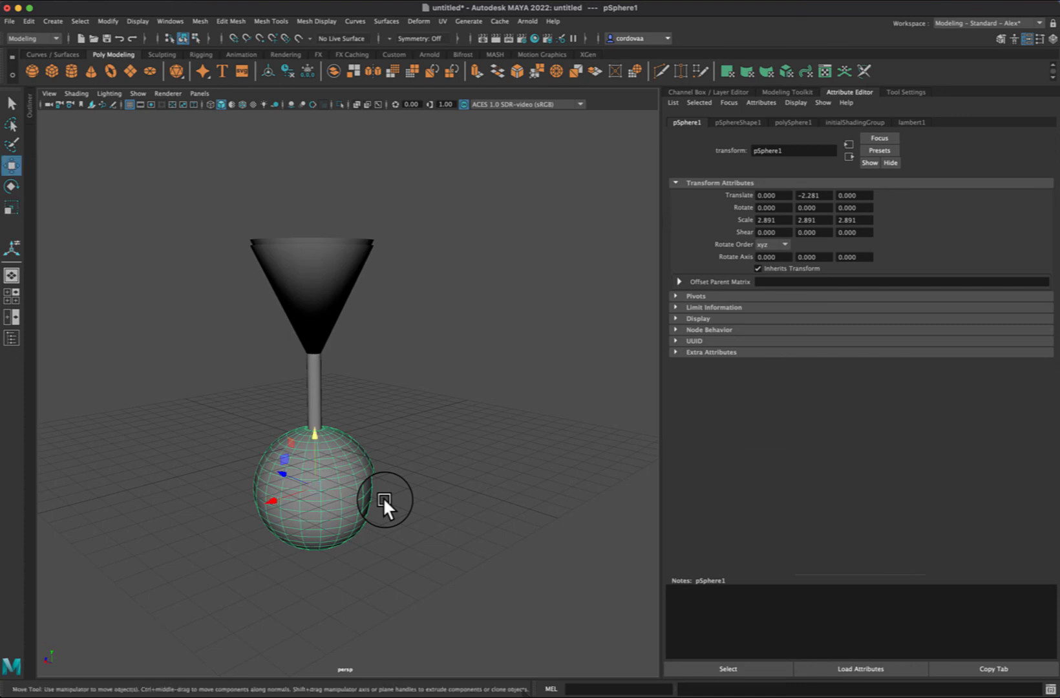
key(e)
key(r)
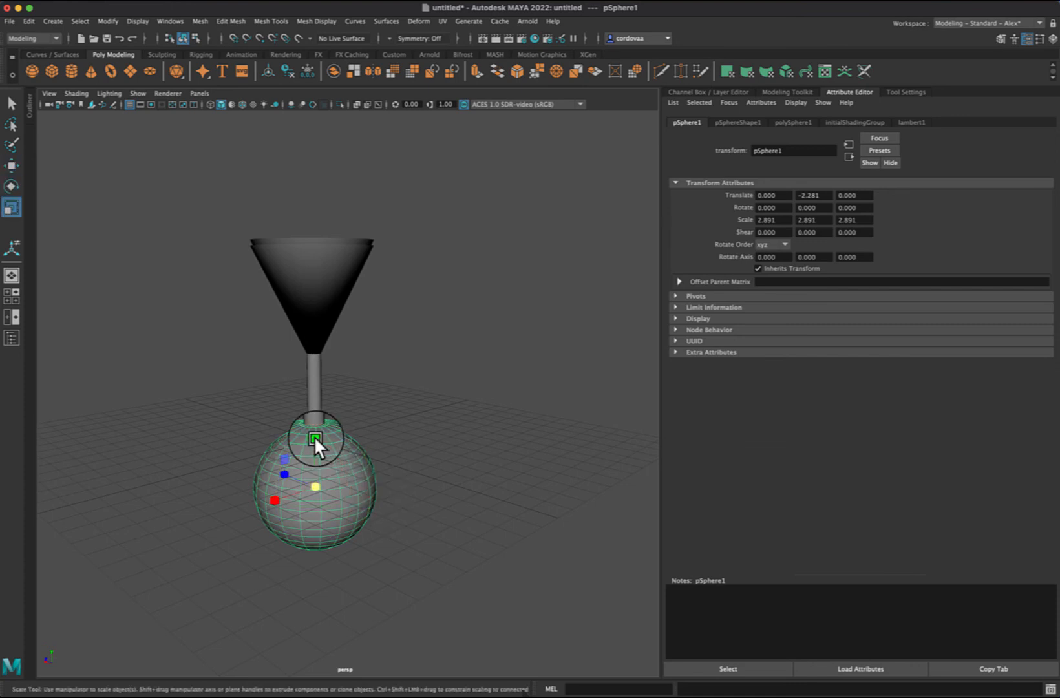
drag(315, 438, 323, 479)
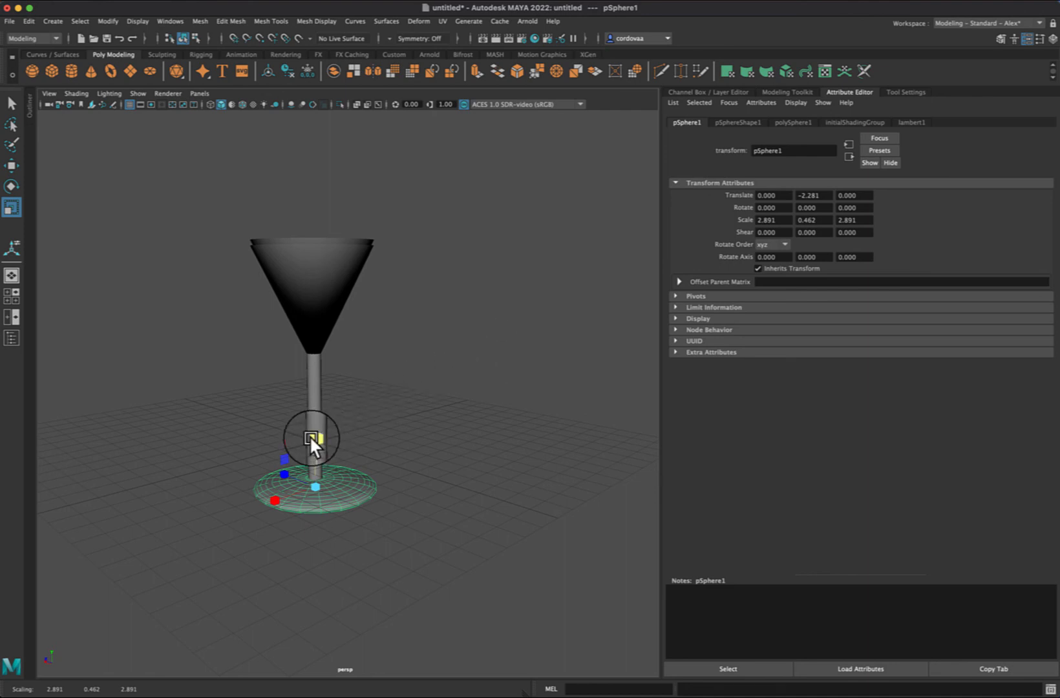
drag(308, 435, 321, 465)
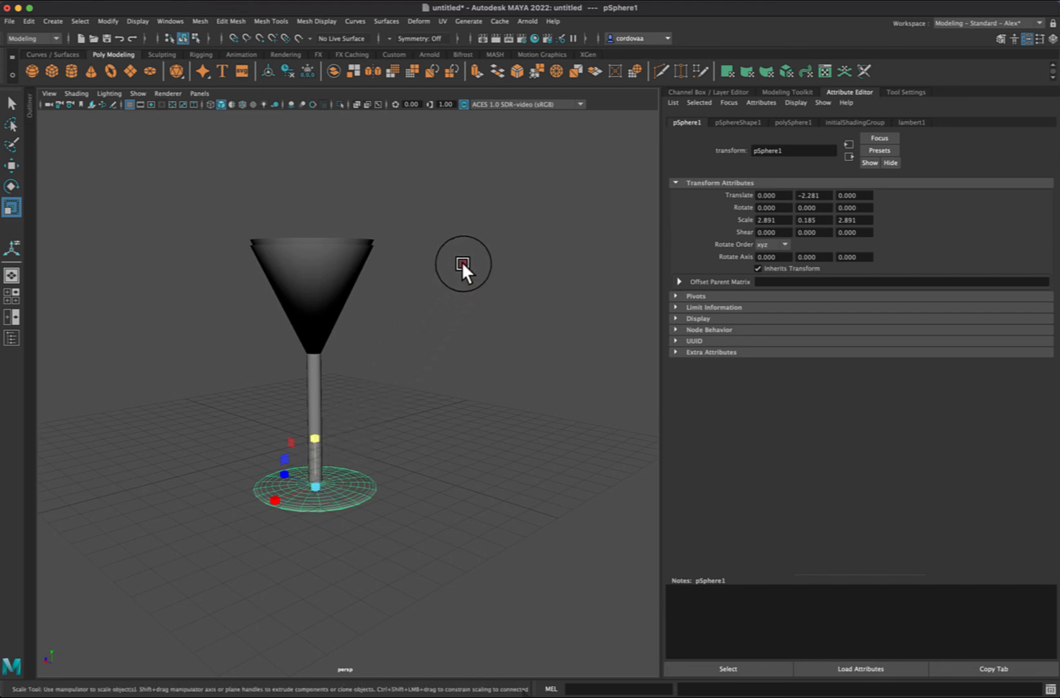
Step: Delete the flattened sphere at the foot of the stem
click(462, 262)
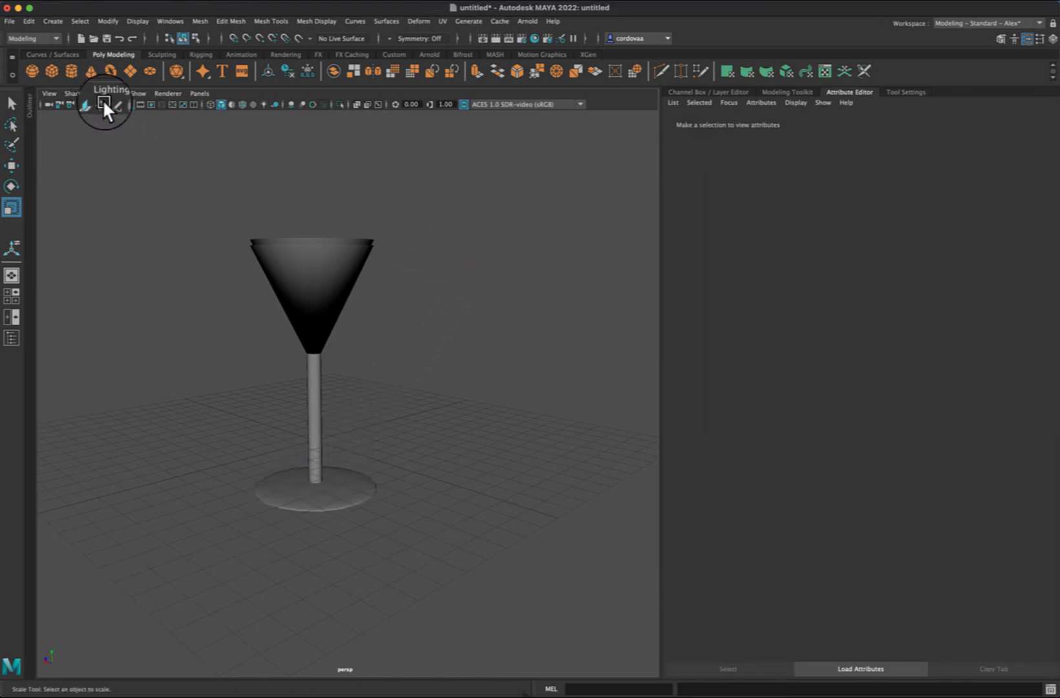
click(329, 491)
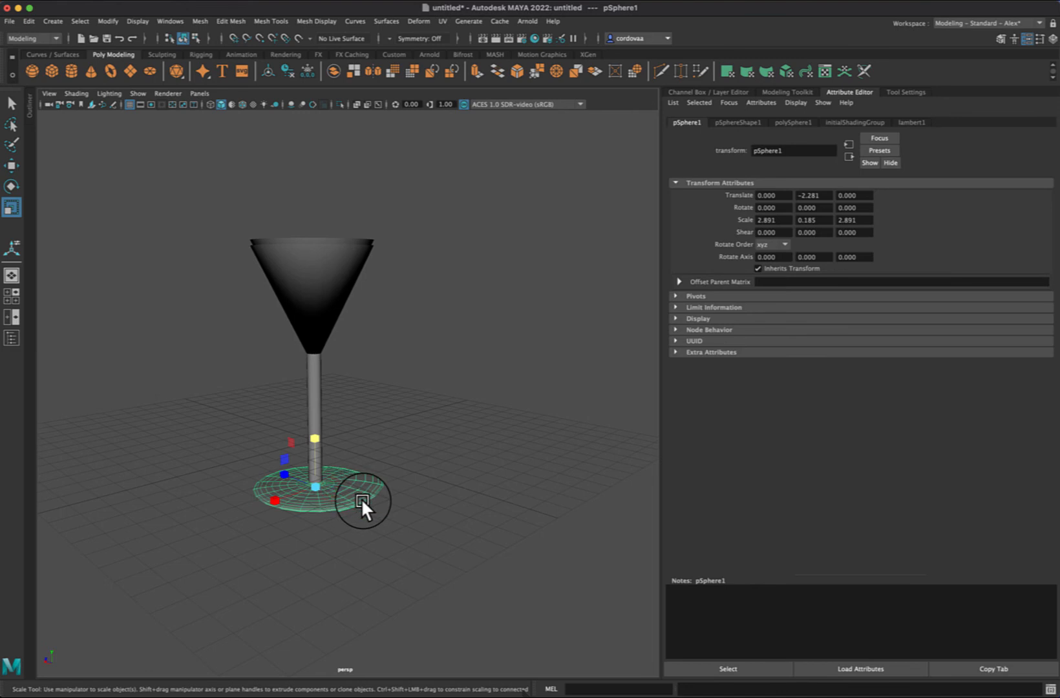
key(Delete)
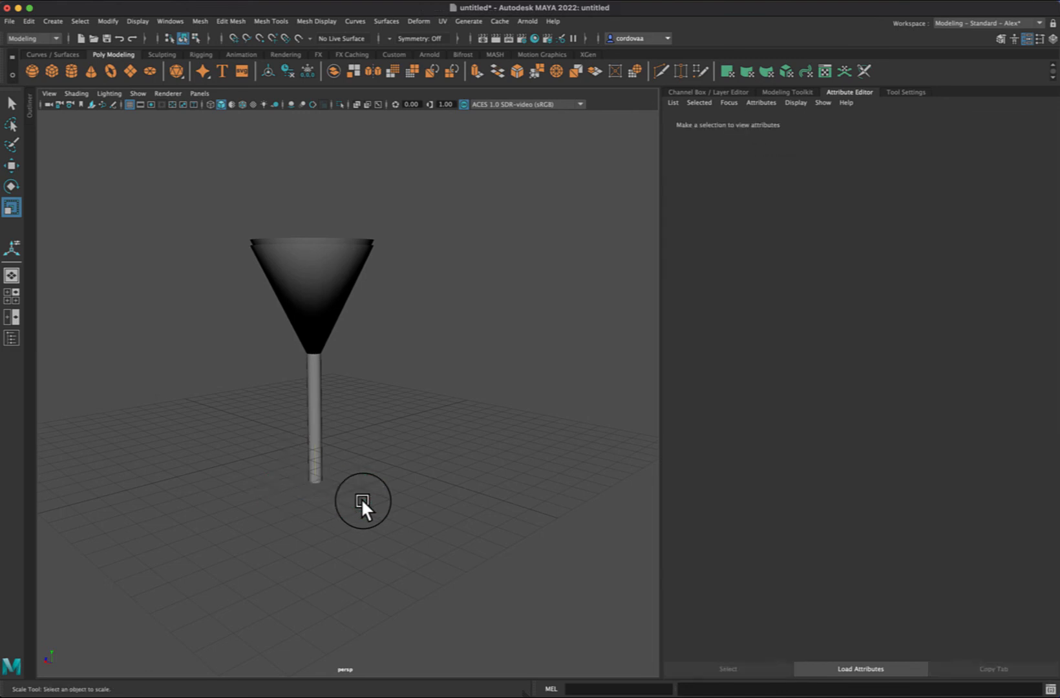
Step: Create a polygon cone, scale it into a wide, shallow base, and lower it to the foot of the cylinder stem
click(87, 74)
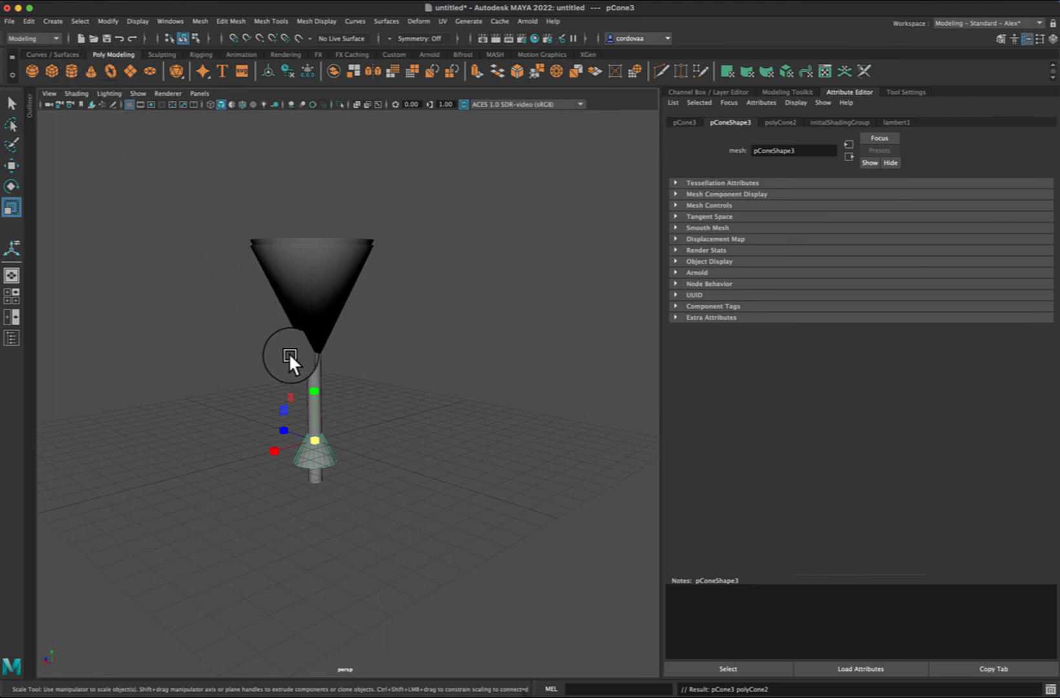
drag(314, 390, 369, 442)
key(w)
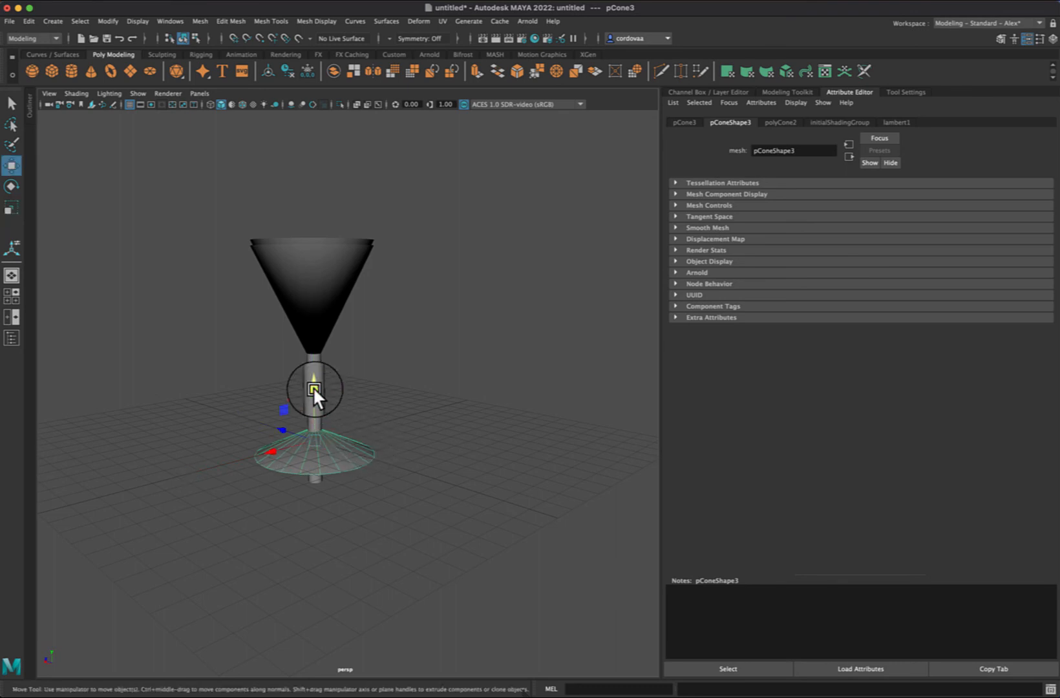
drag(313, 386, 318, 407)
click(456, 275)
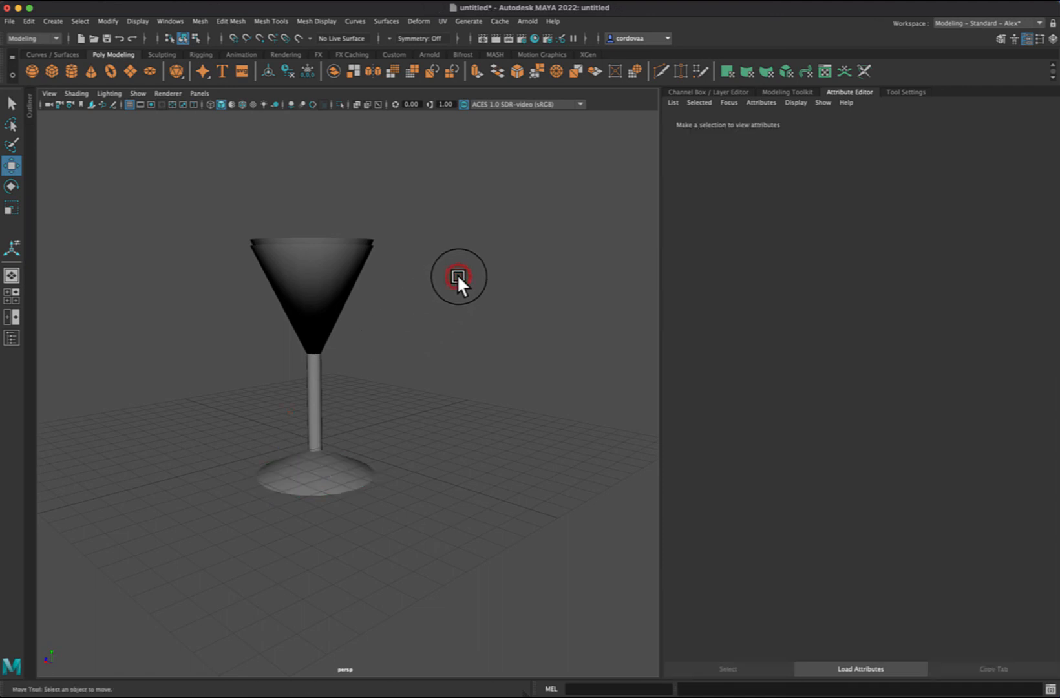
Step: Subtract the inner duplicate cone from the outer cone with a Boolean Difference to hollow out the bowl
alt+drag(485, 276, 479, 284)
click(316, 257)
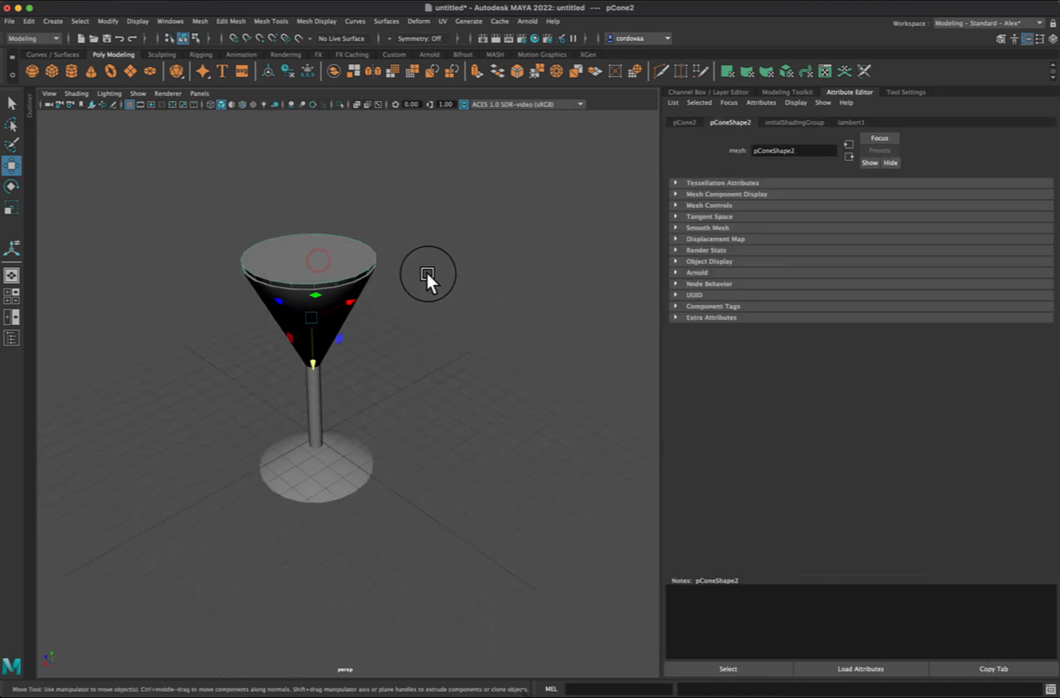
click(327, 322)
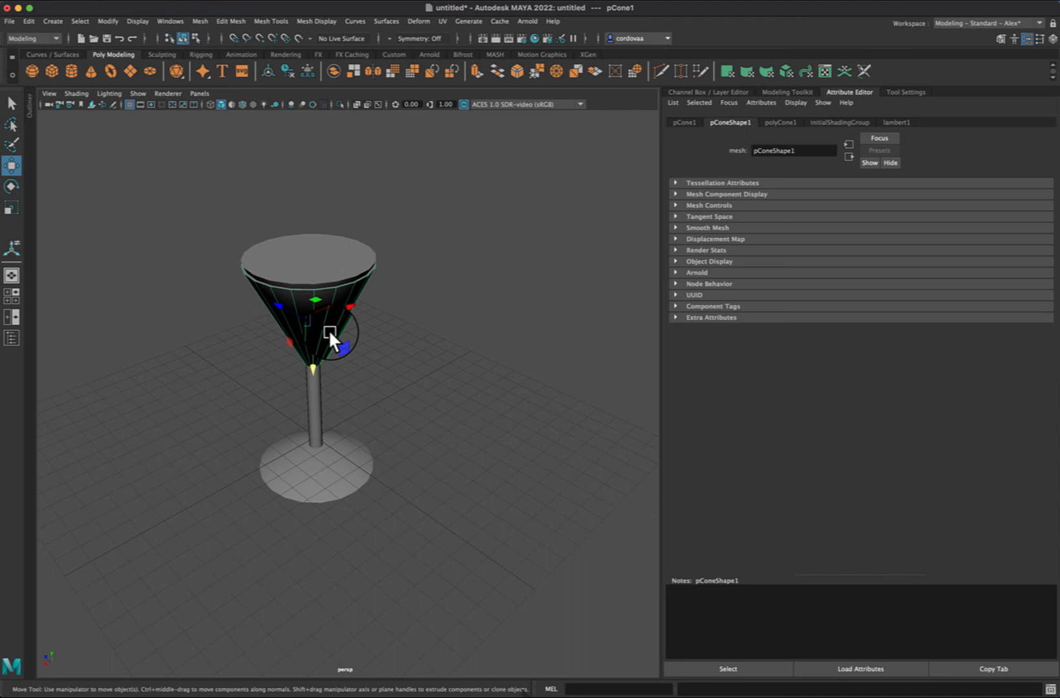
click(325, 265)
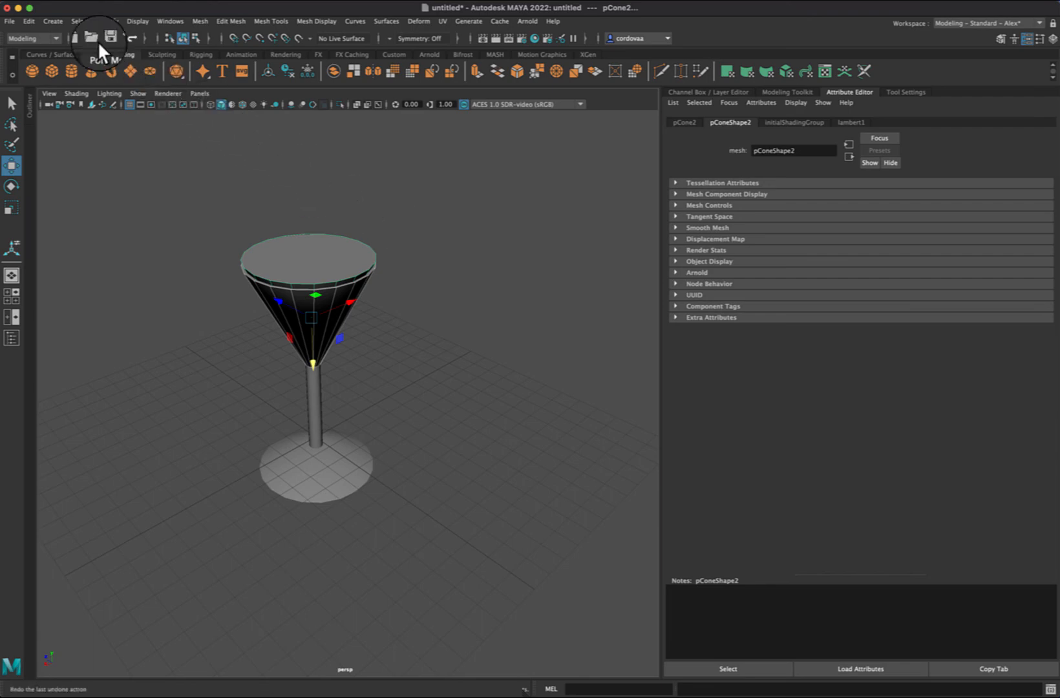
click(52, 21)
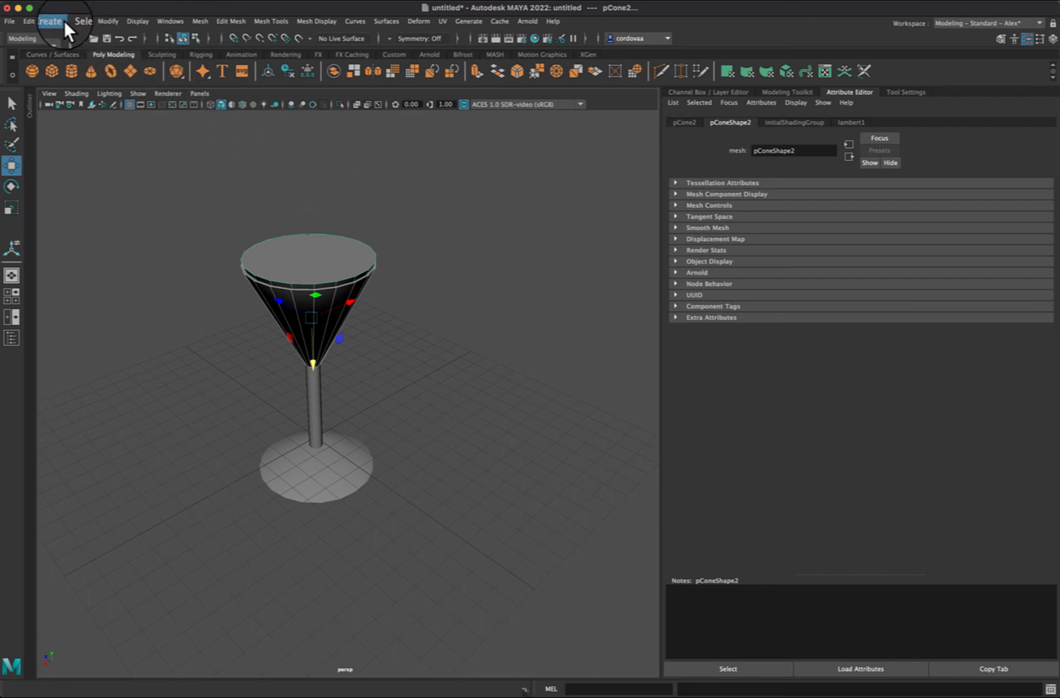
click(199, 21)
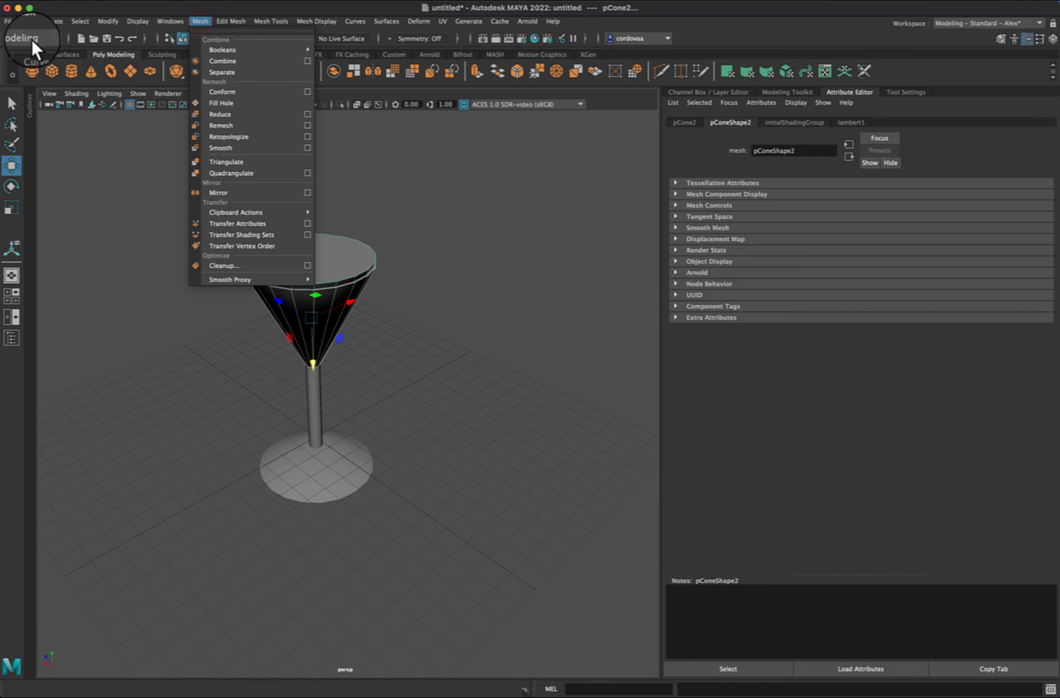
mouse_move(217, 47)
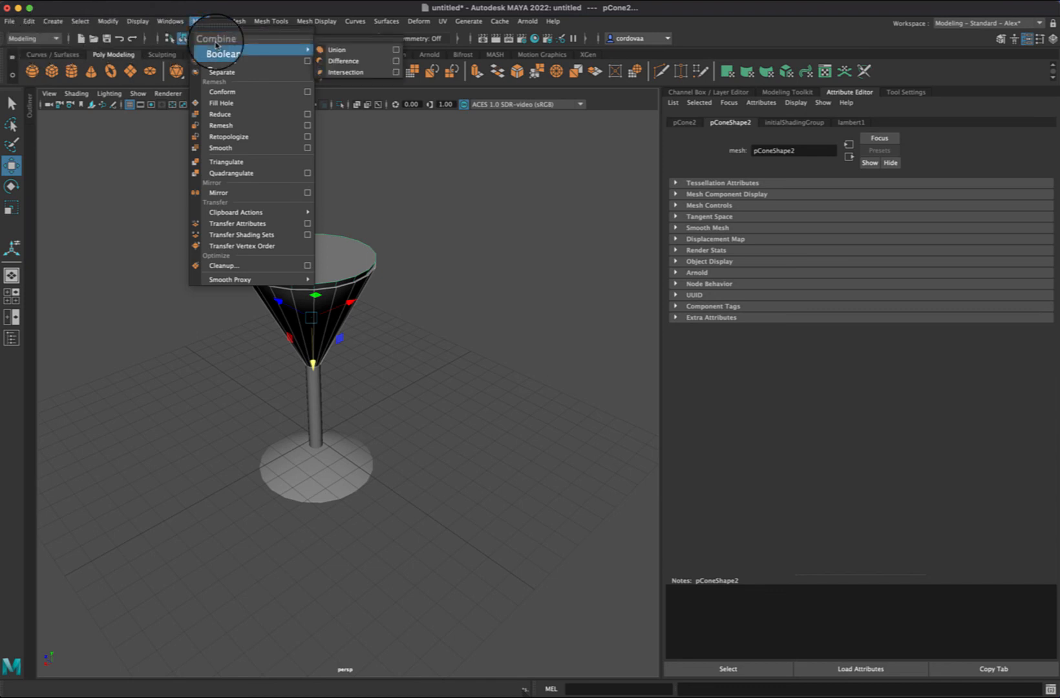
click(351, 64)
click(513, 278)
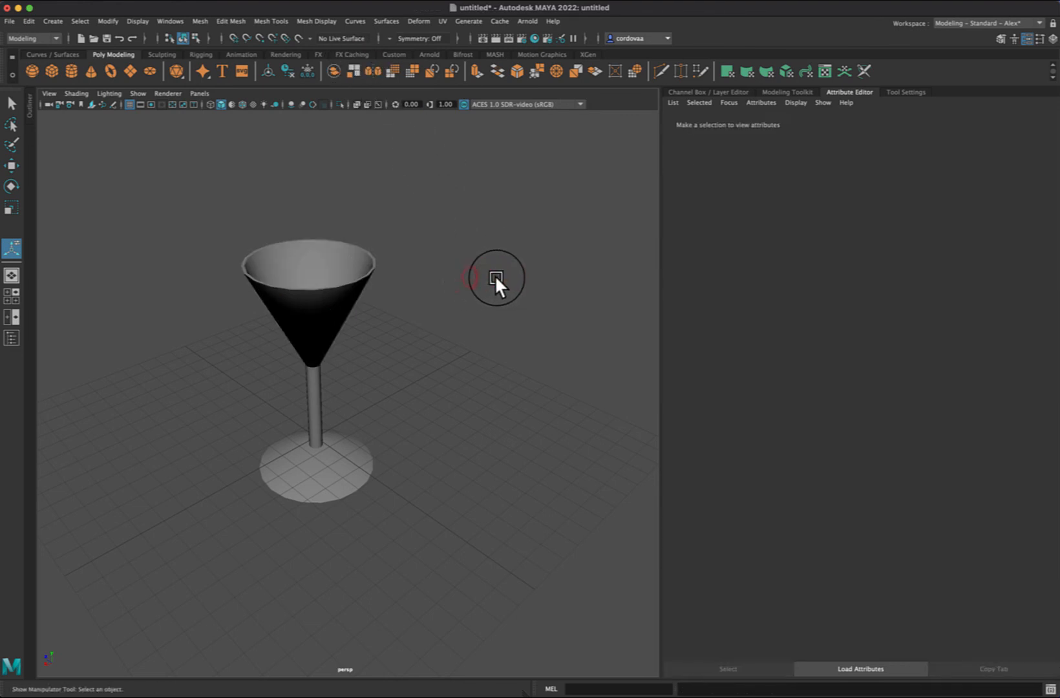
alt+drag(494, 284, 520, 280)
mouse_move(541, 277)
alt+mouse_down()
mouse_move(525, 270)
mouse_move(539, 277)
alt+mouse_up()
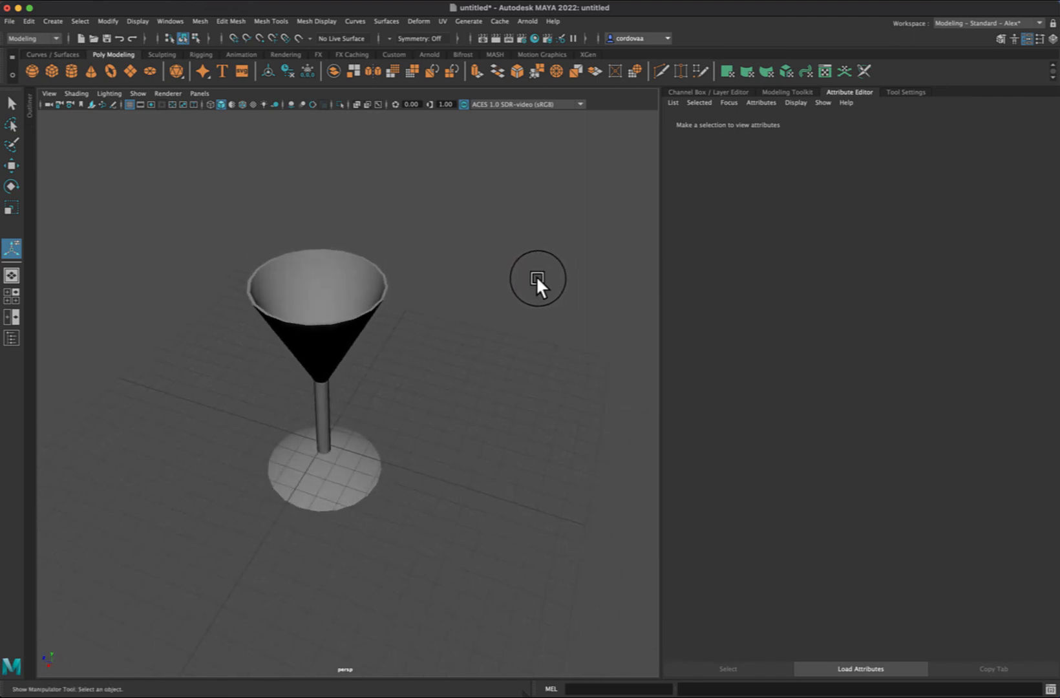